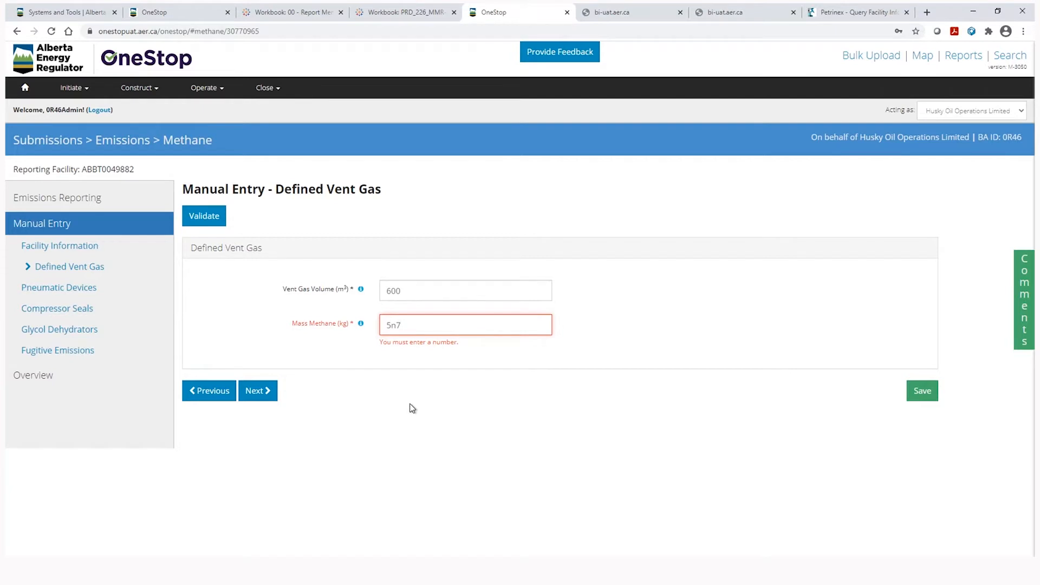
Correct the Defined Vent Gas mass methane to 587 kg and continue to the next section.
key(BackSpace)
key(BackSpace)
text(87)
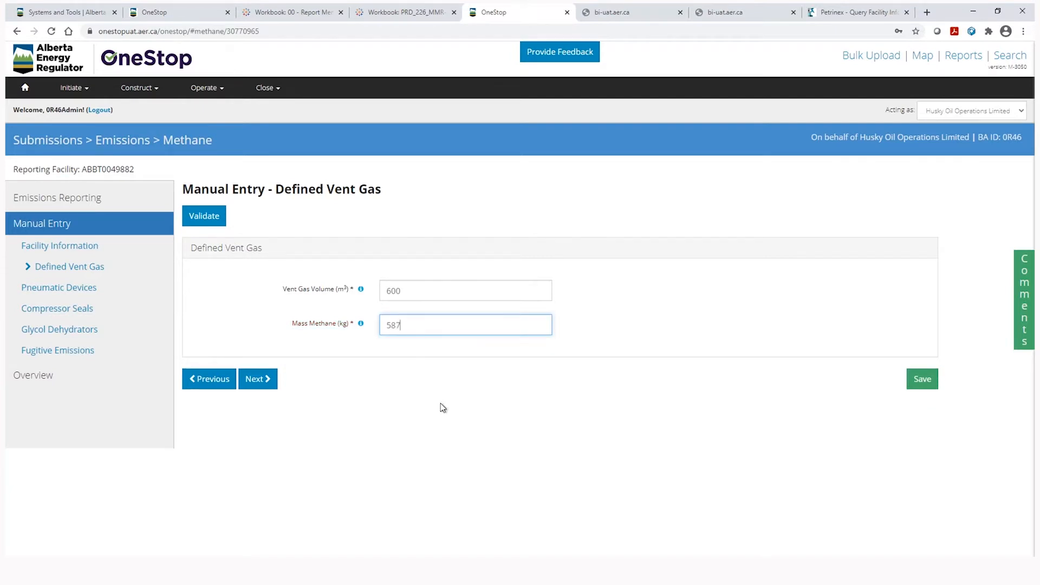
click(259, 380)
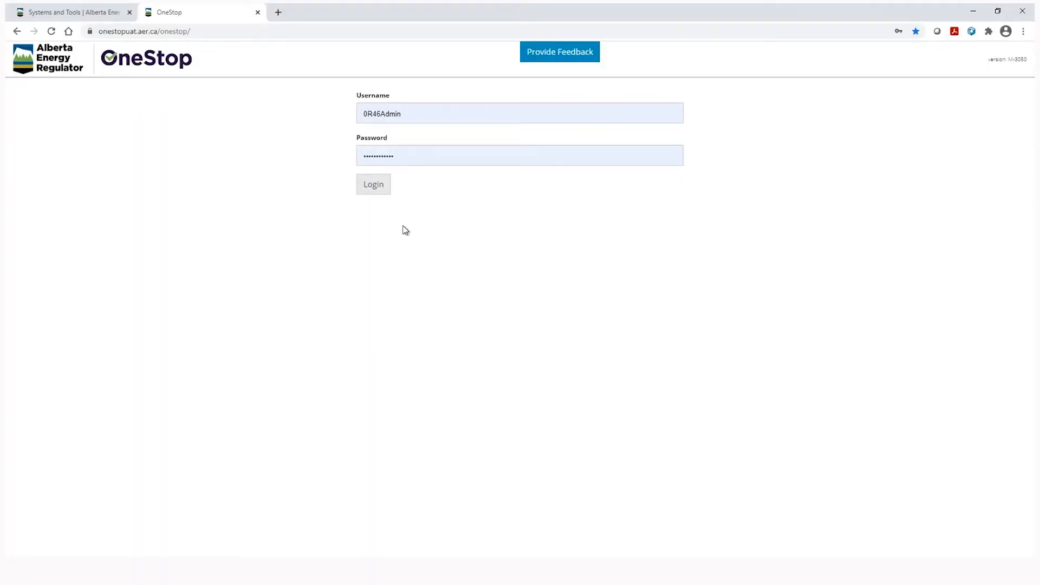
Log in to OneStop with the prefilled credentials and accept the terms of use.
click(377, 191)
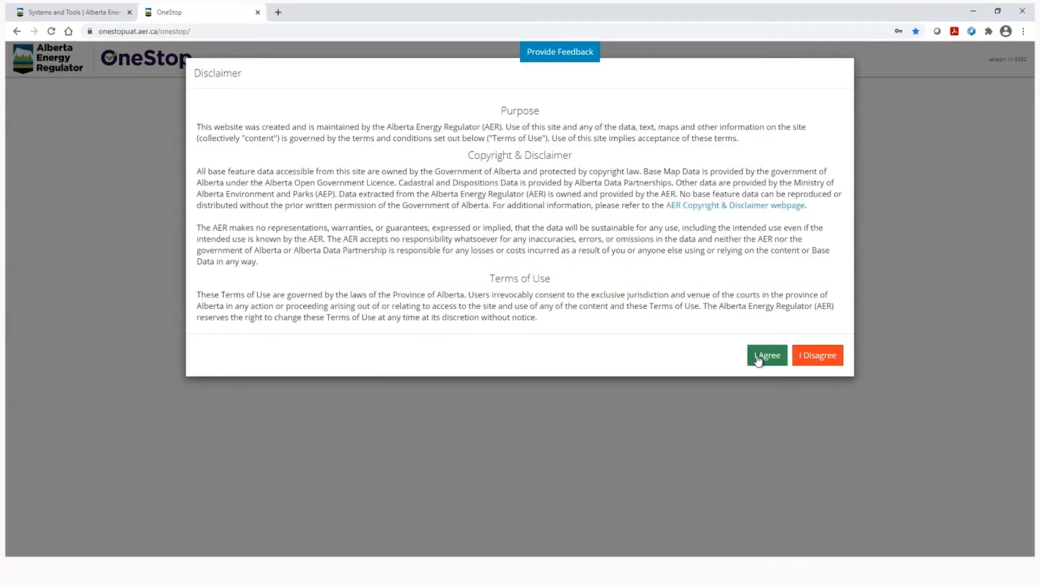
click(758, 357)
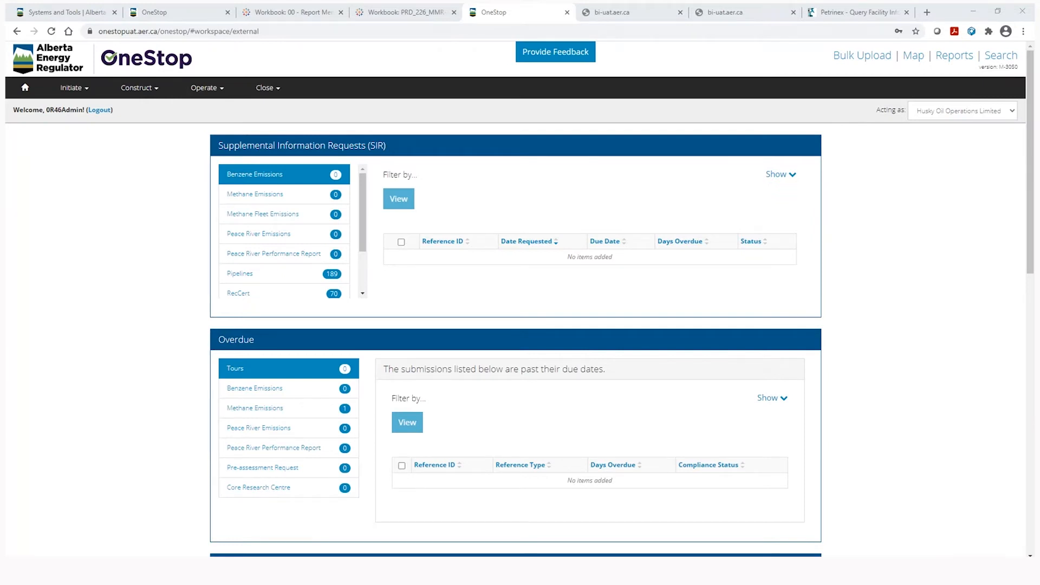
From Emissions Reporting, create a new submission for January 1 – December 31, 2020.
click(219, 89)
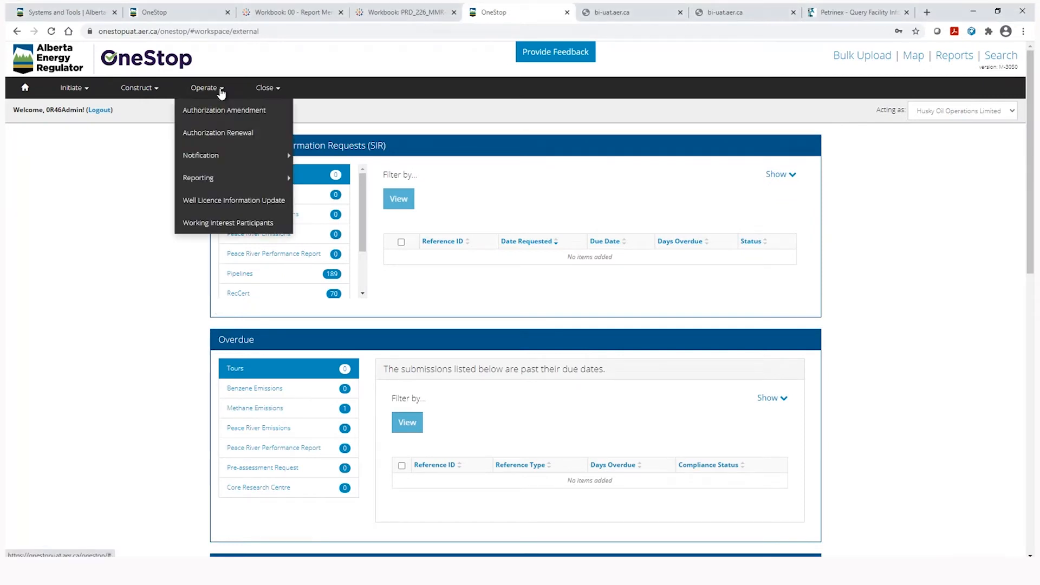
mouse_move(216, 180)
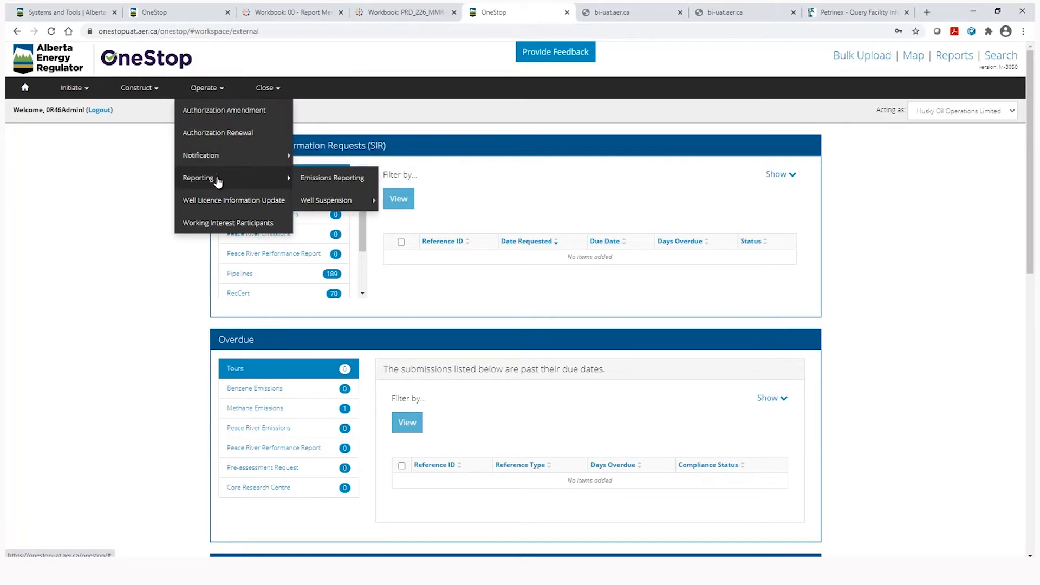
click(320, 179)
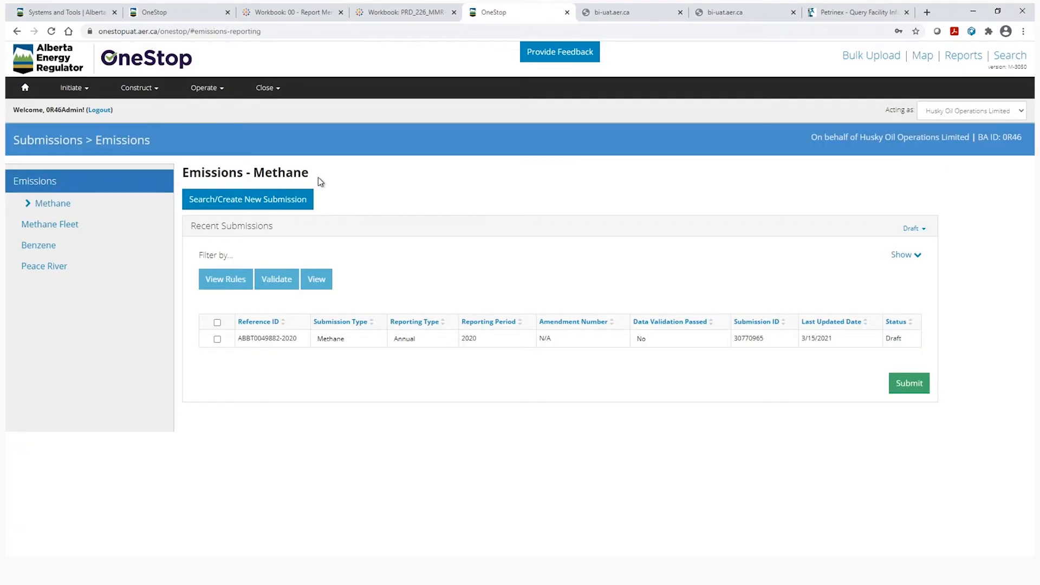
click(289, 209)
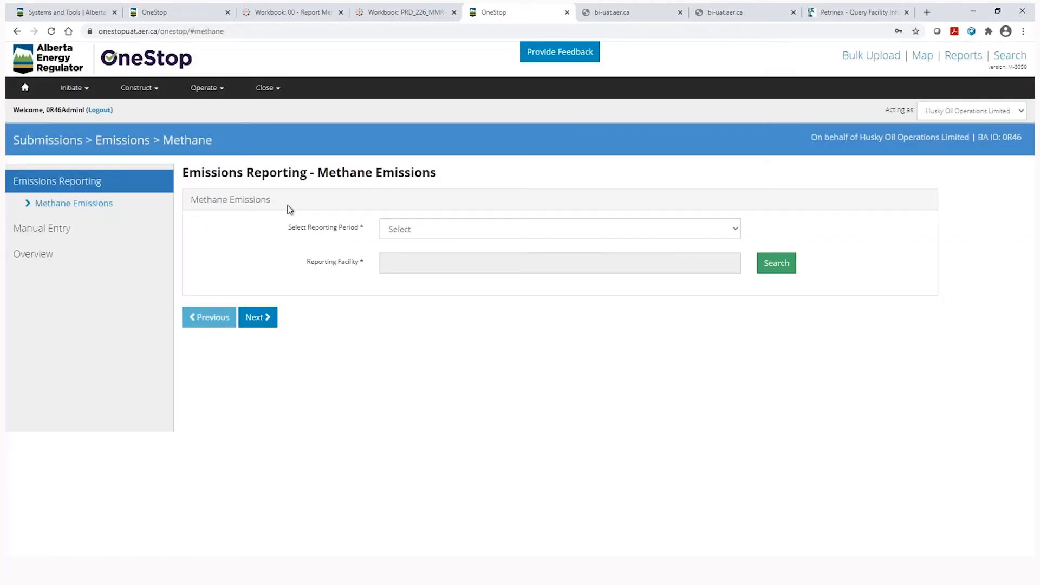
click(434, 233)
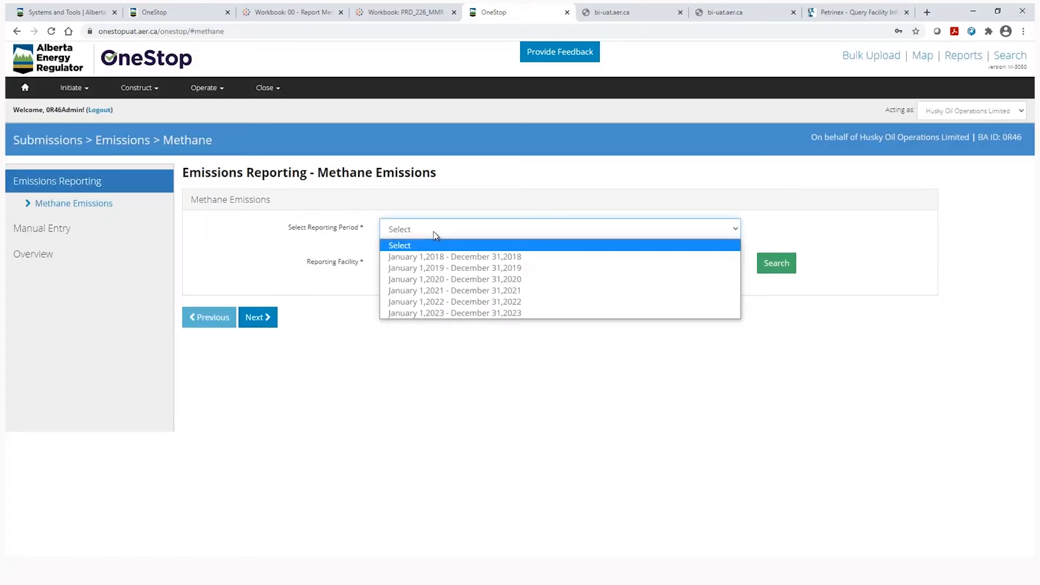
click(434, 279)
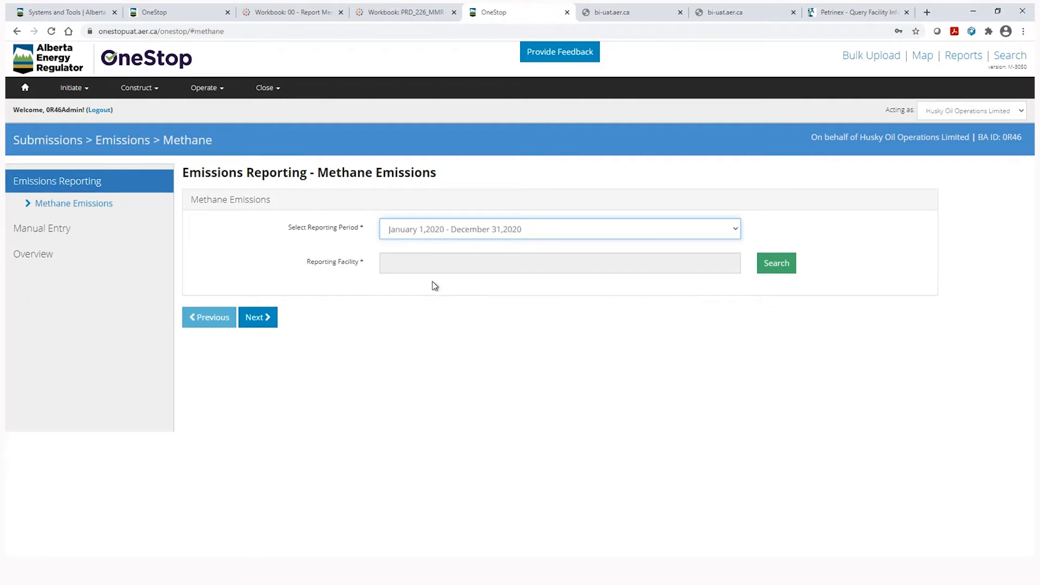
click(779, 268)
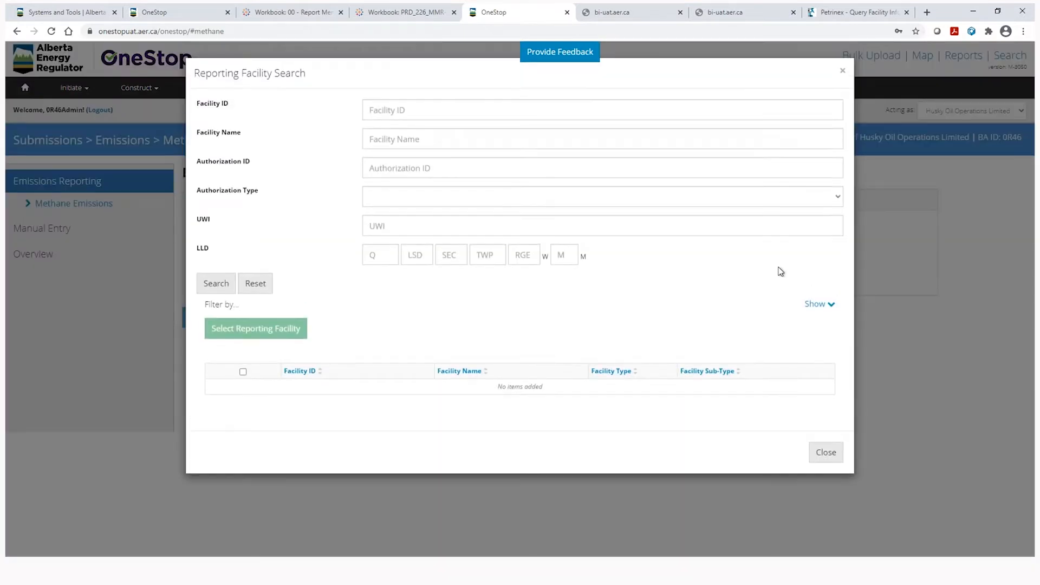
Search Facility ID ABBT0040373, select OPINAC THORSBY 11-4 as reporting facility, and continue.
click(231, 292)
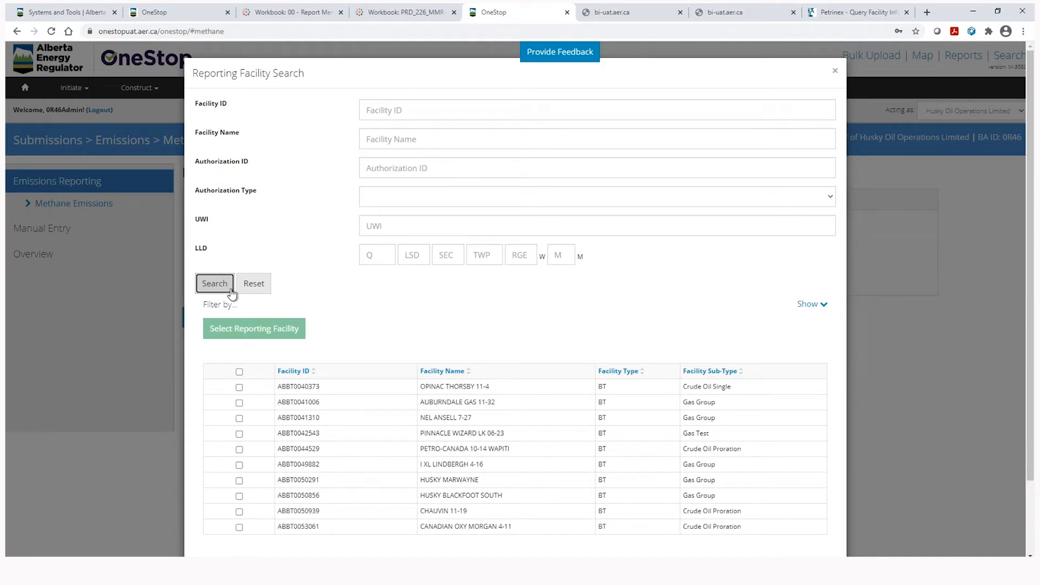
click(403, 109)
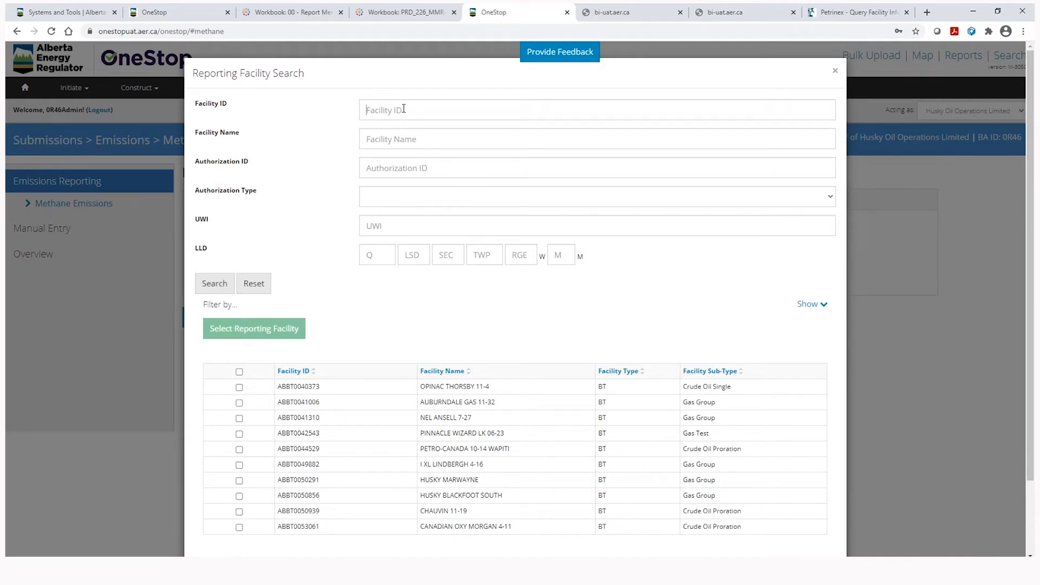
text(ABBT)
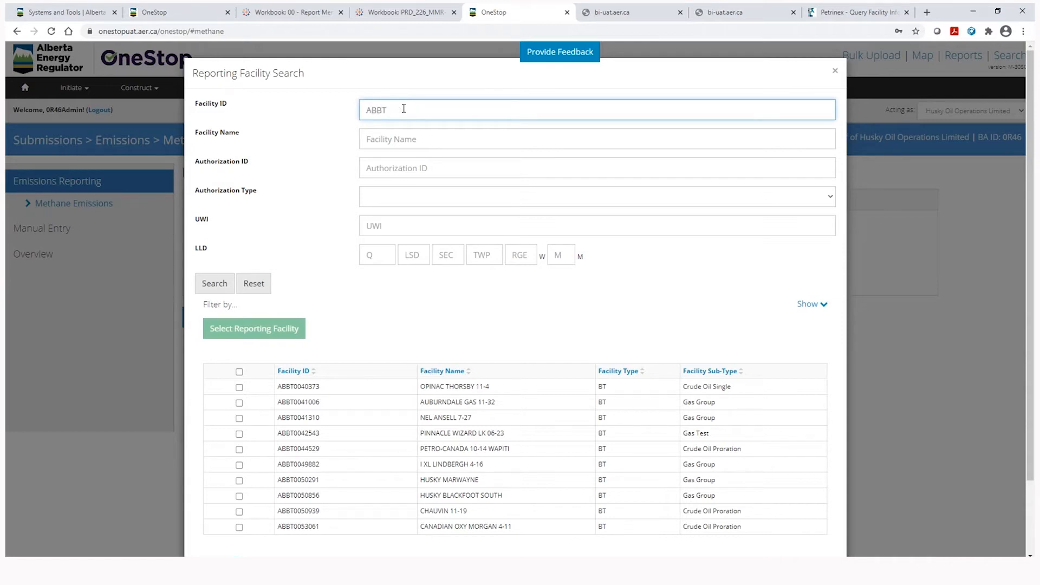
text(0040373)
key(Return)
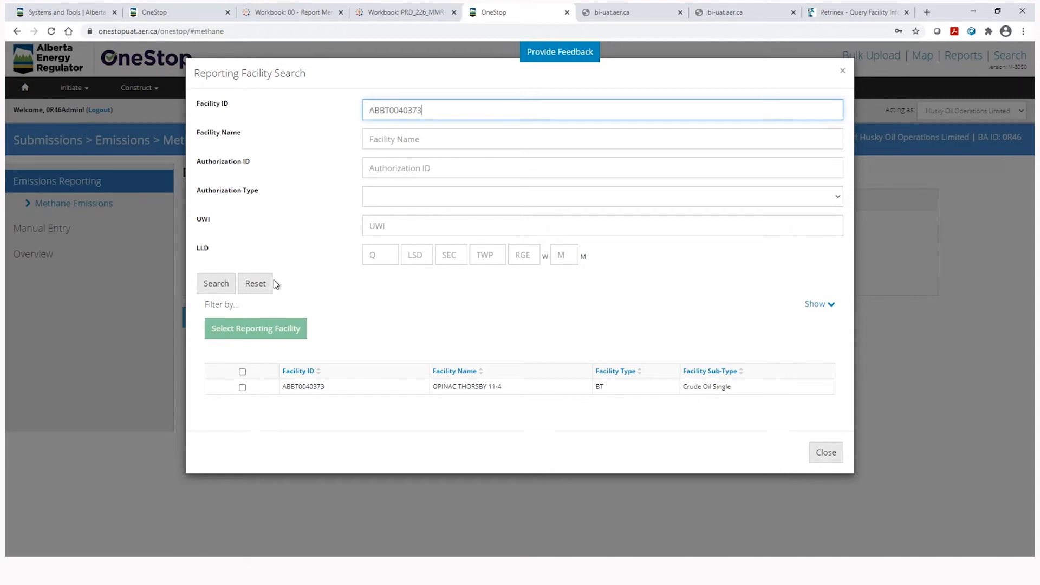
click(242, 387)
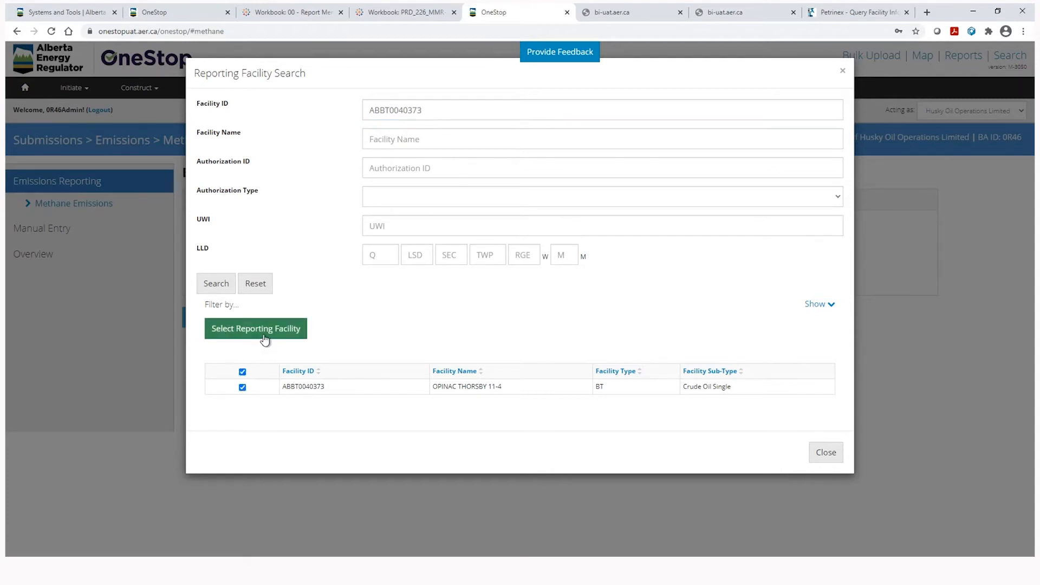
click(256, 328)
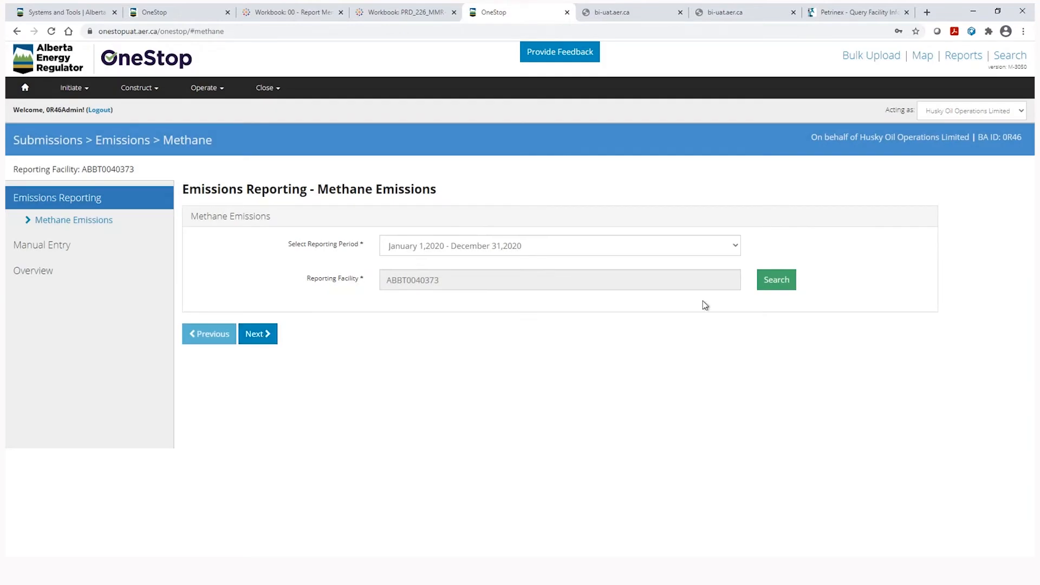
click(262, 340)
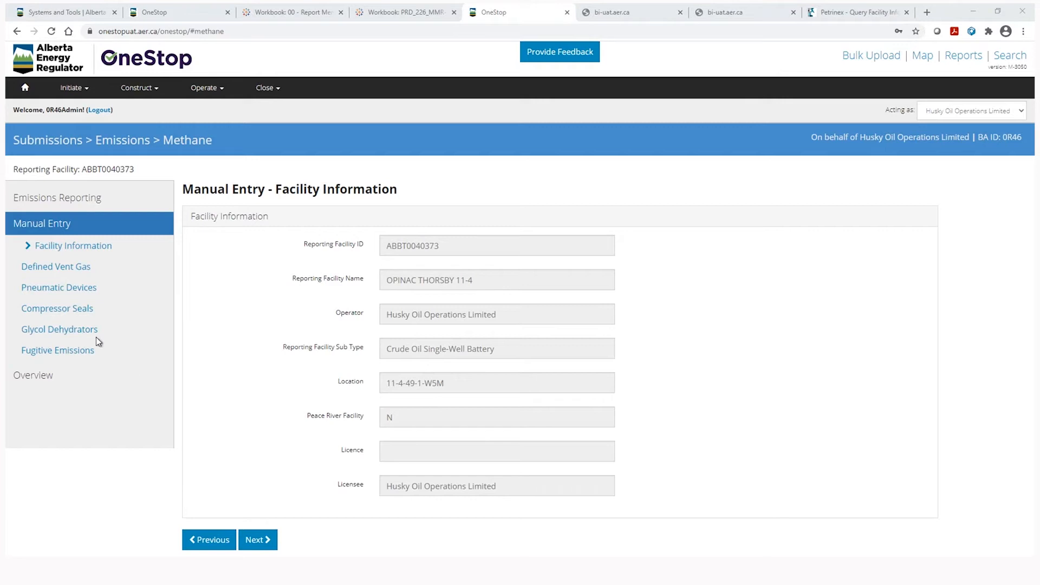
Go to the Defined Vent Gas page, ready to enter the vent gas volume.
click(76, 268)
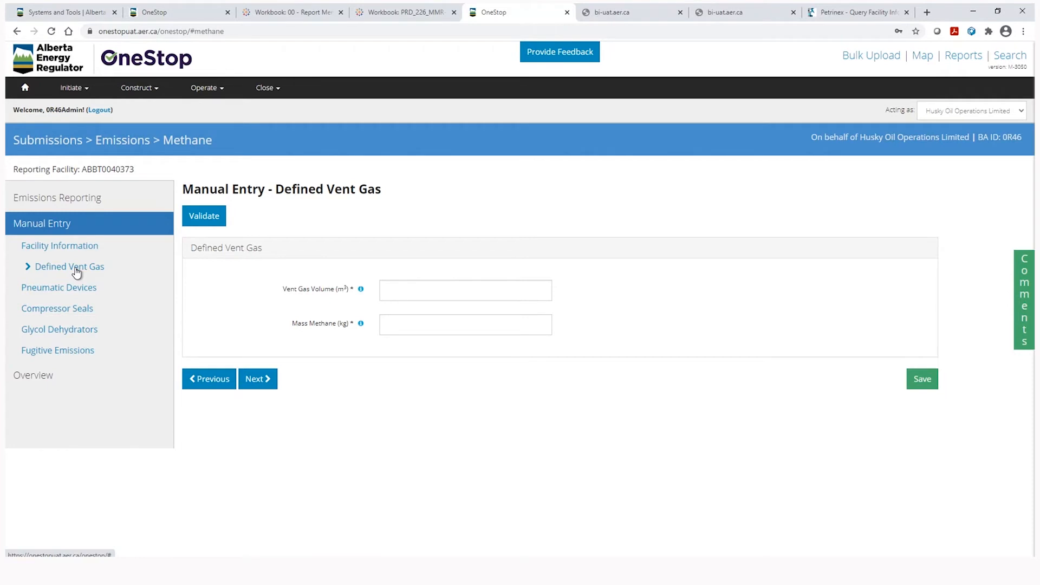
click(399, 292)
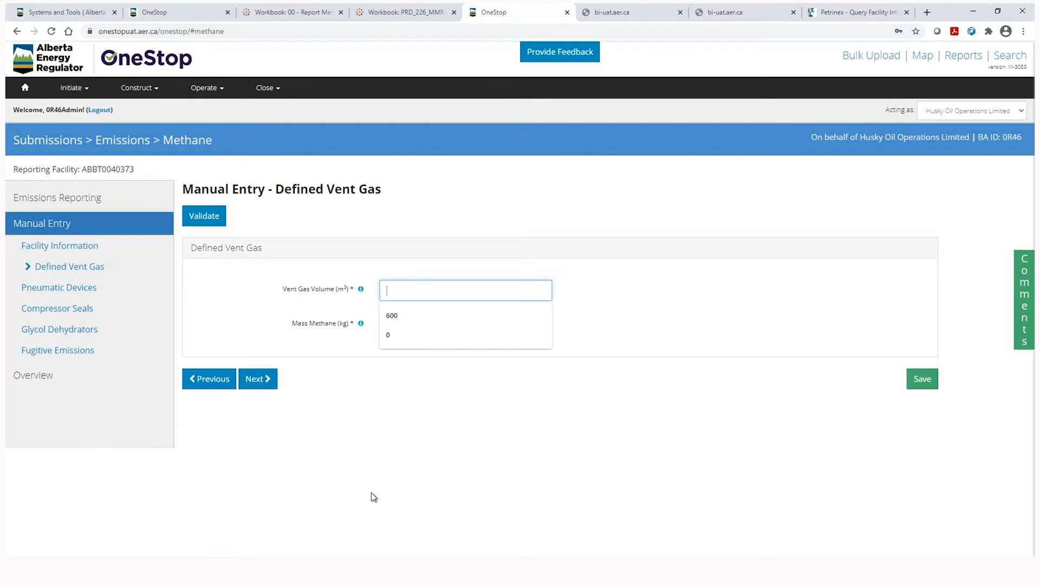
Enter Defined Vent Gas volume 800 m³ and mass methane 795 kg, then return to the page.
text(800)
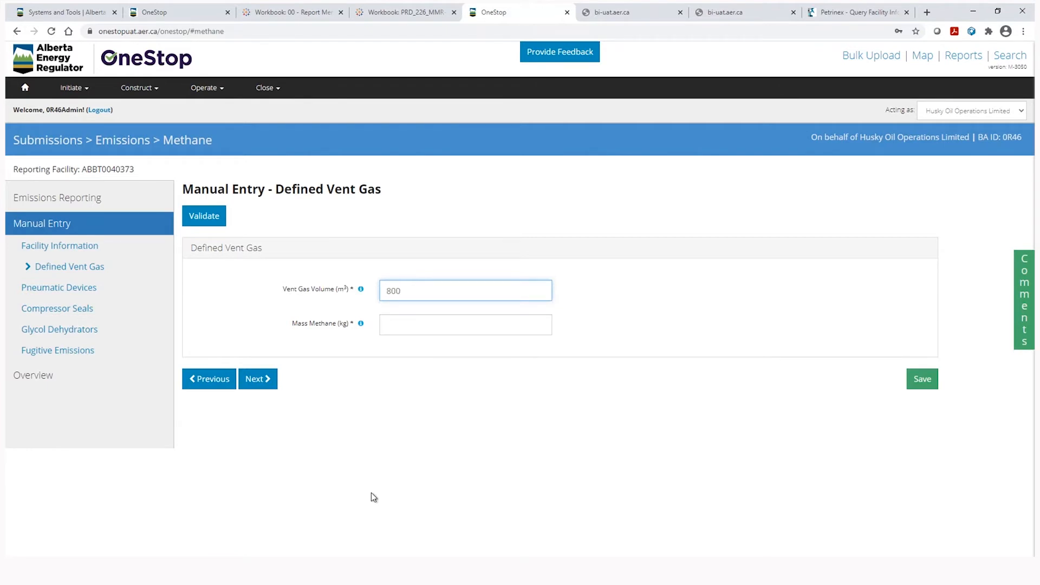
click(414, 328)
text(795)
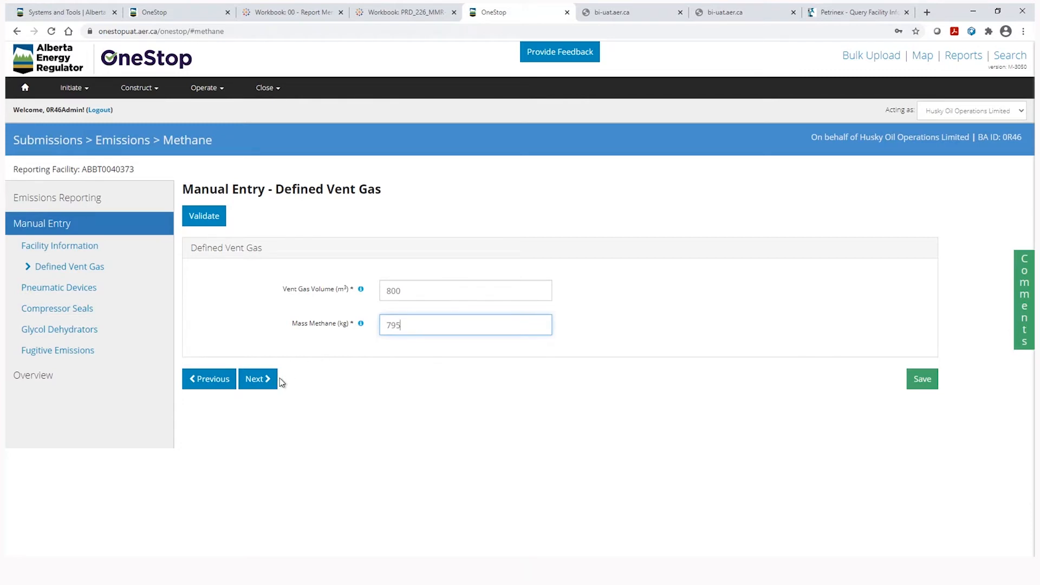
click(261, 387)
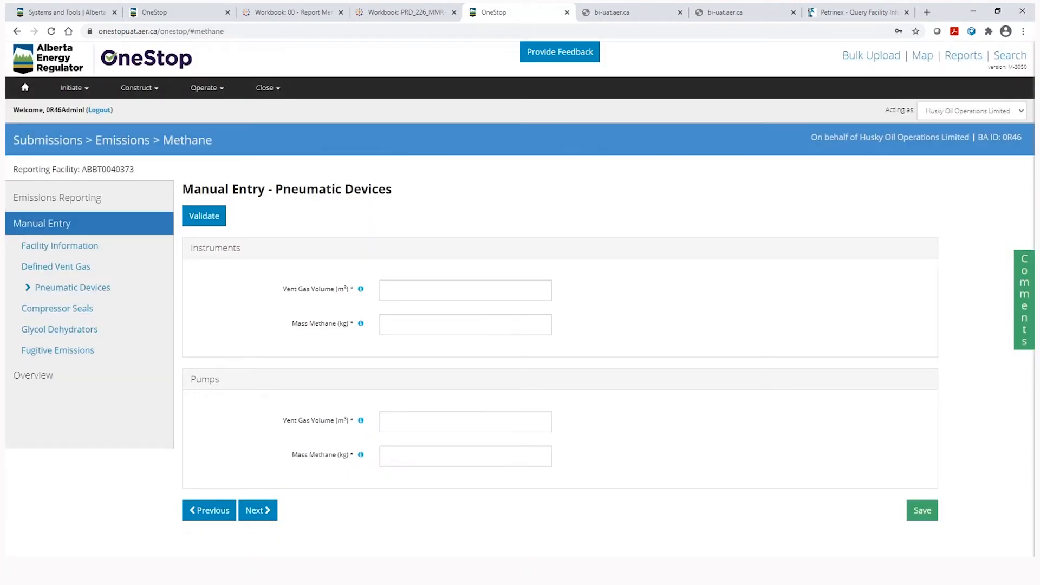
click(223, 517)
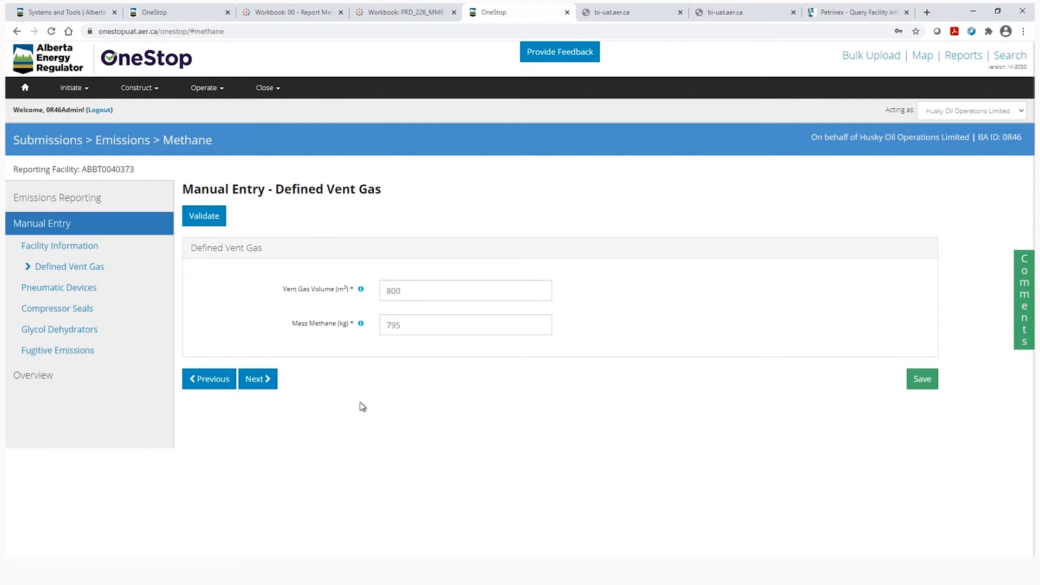
Replace mass methane with letters 'asdf' and 'ab', confirming each is rejected, then go to Pneumatic Devices.
double_click(405, 325)
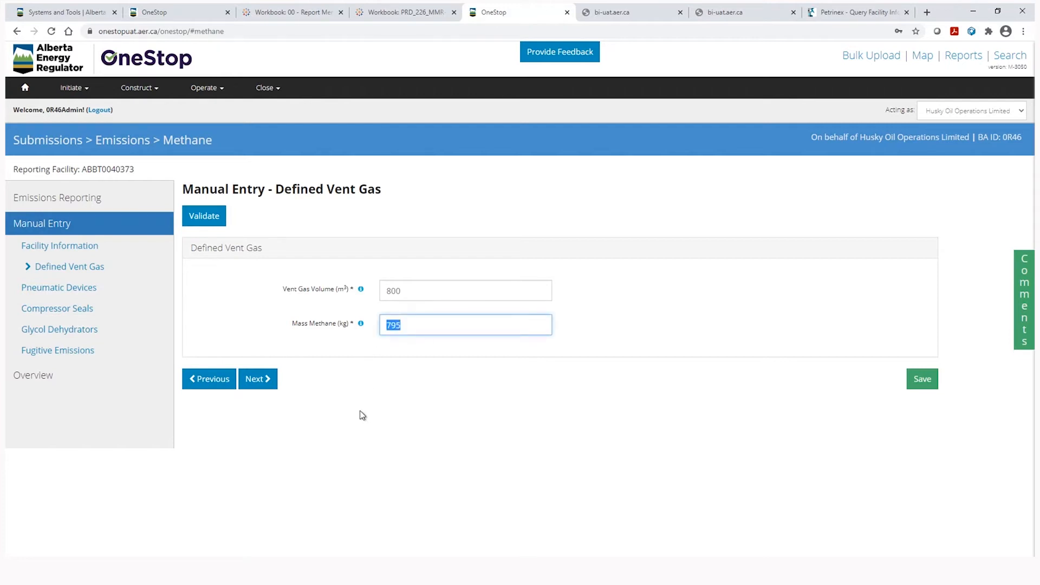
text(asdf)
click(434, 392)
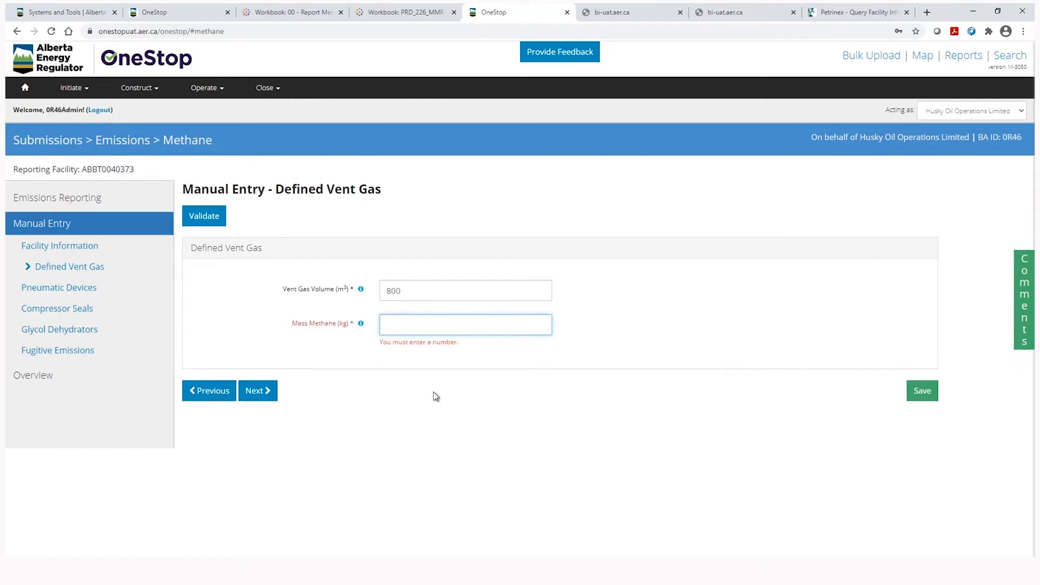
click(403, 323)
text(abc)
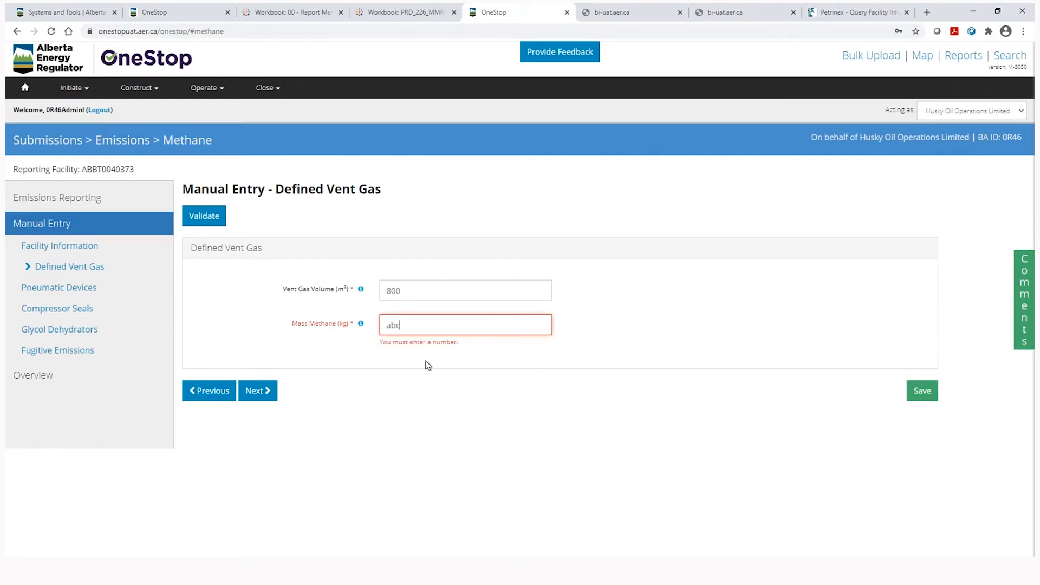
click(428, 387)
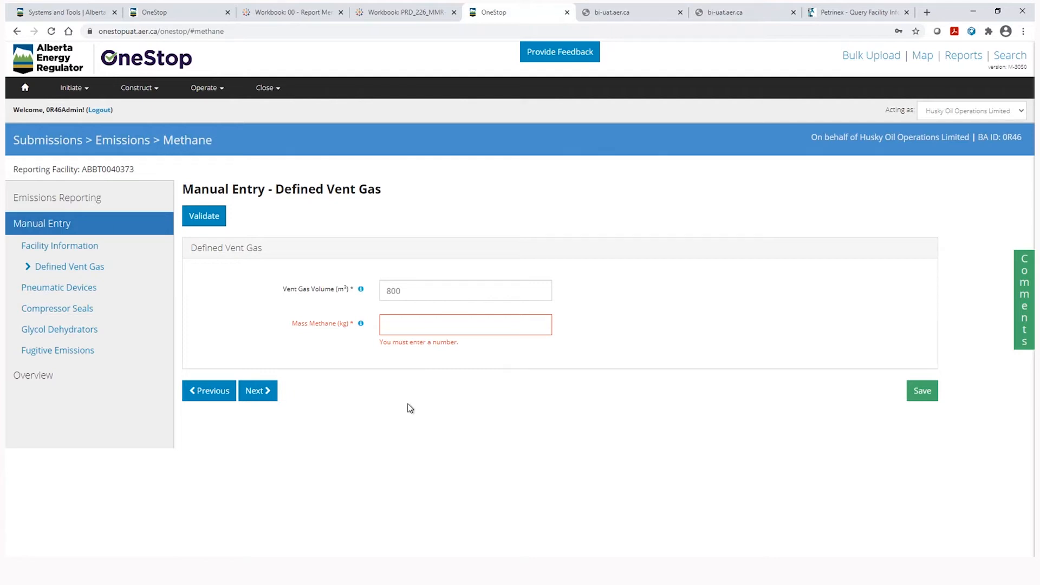
click(260, 398)
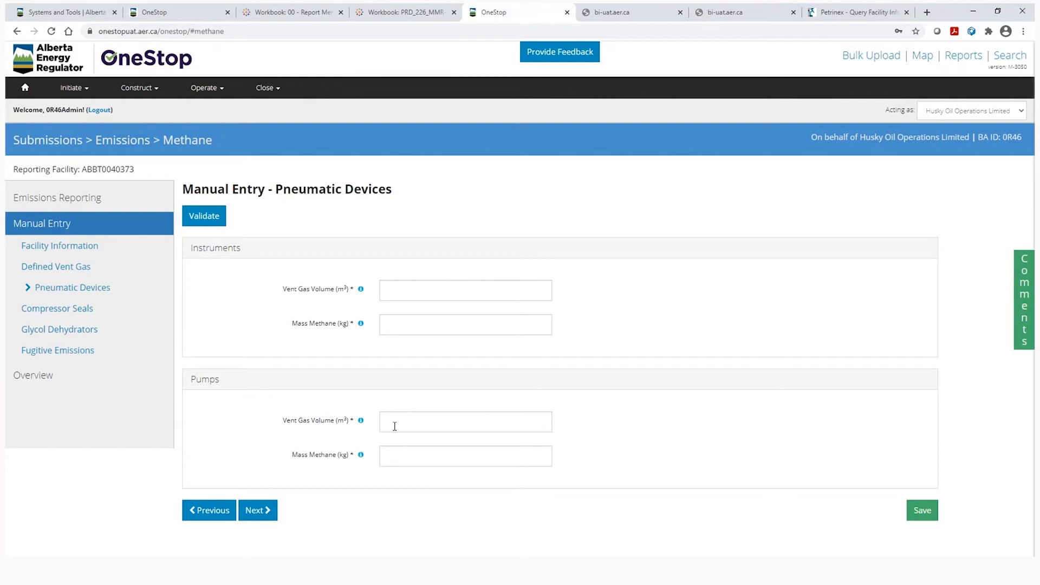
Fill Instruments with 1000 m³ / 900 kg and Pumps with 2000 m³ / 1800 kg, then continue.
click(413, 292)
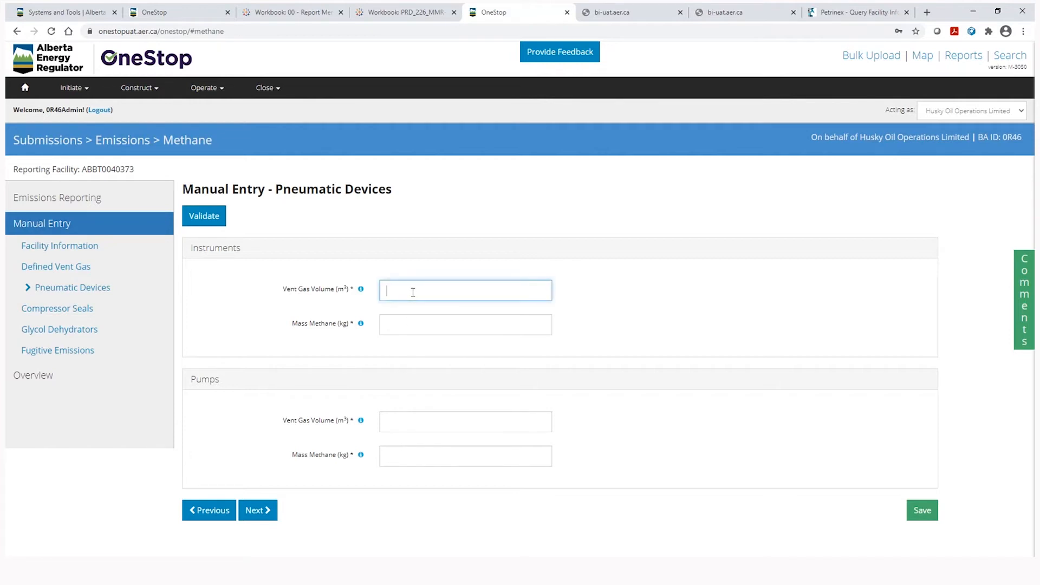
text(1000)
click(407, 325)
text(900)
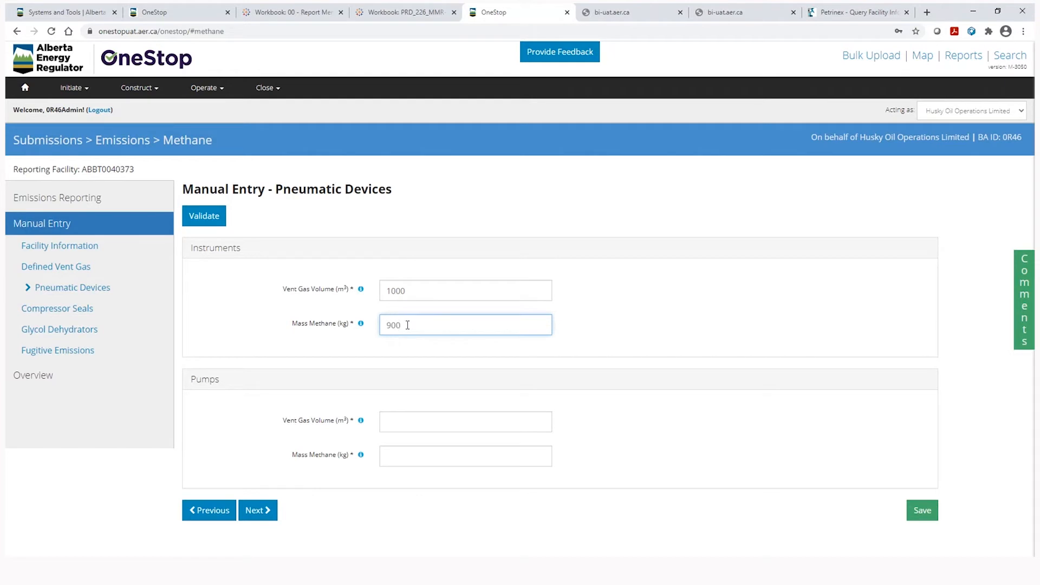
click(404, 417)
text(2000)
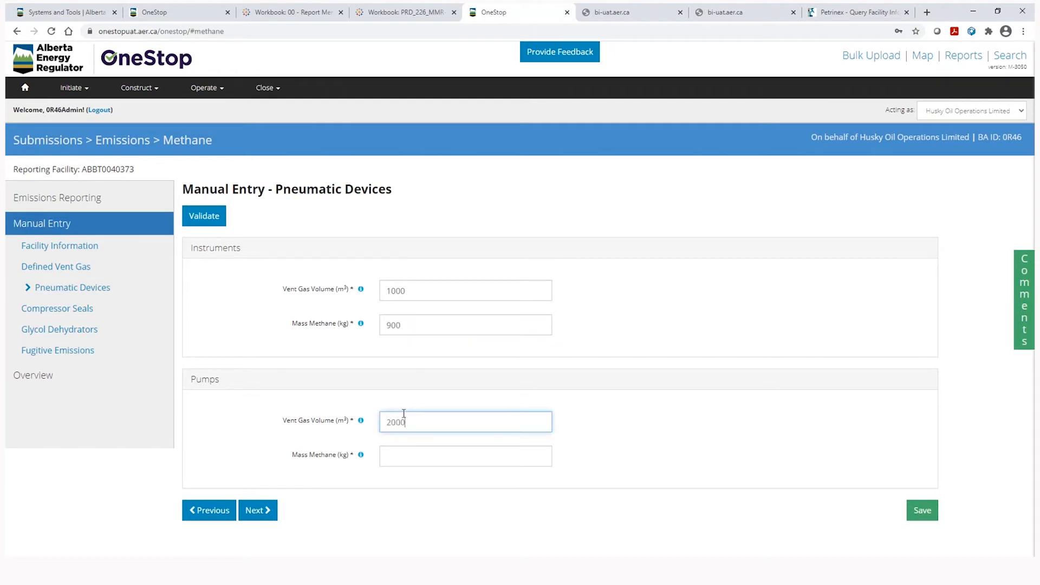
click(405, 456)
text(1800)
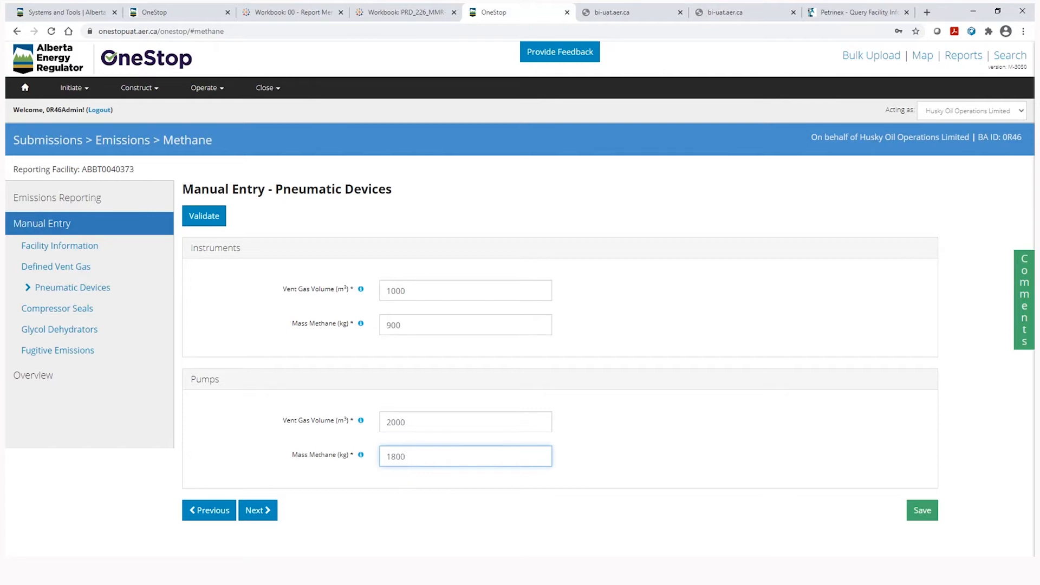
click(261, 513)
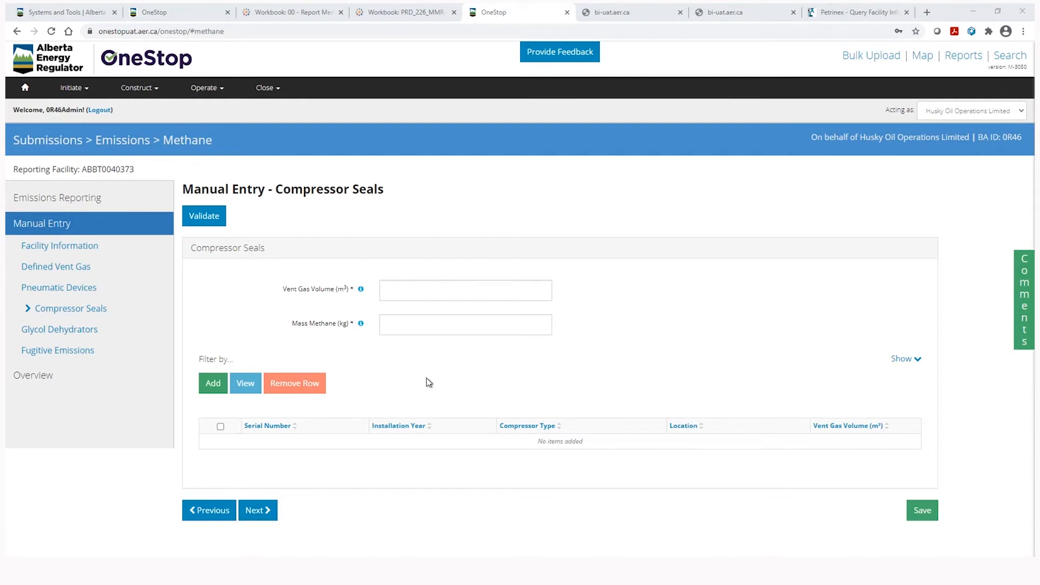
Pick the suggested 1000 m³ vent gas volume and 600 kg mass methane for Compressor Seals.
click(409, 289)
click(399, 314)
click(405, 327)
click(396, 348)
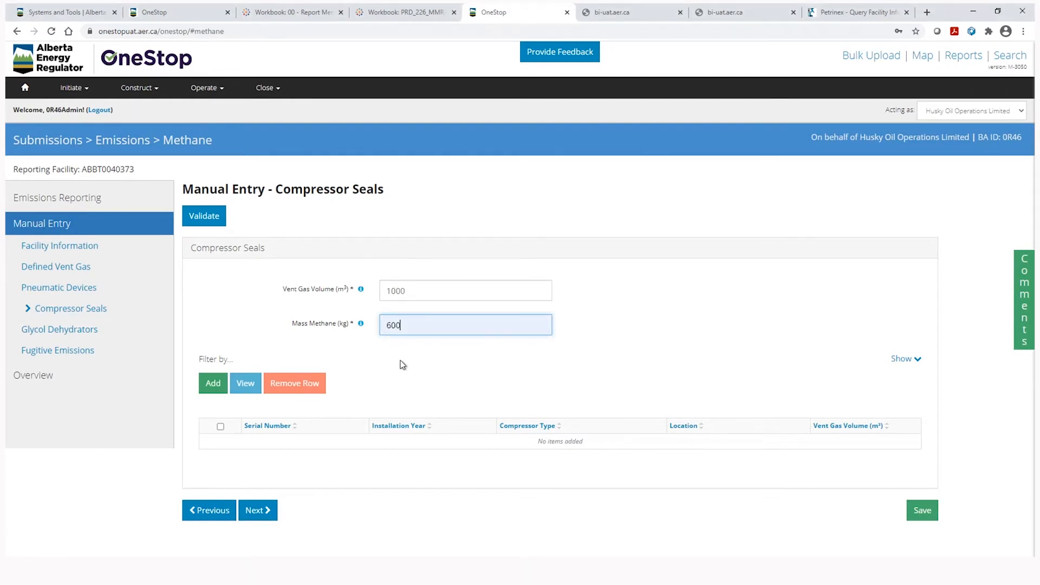
click(393, 396)
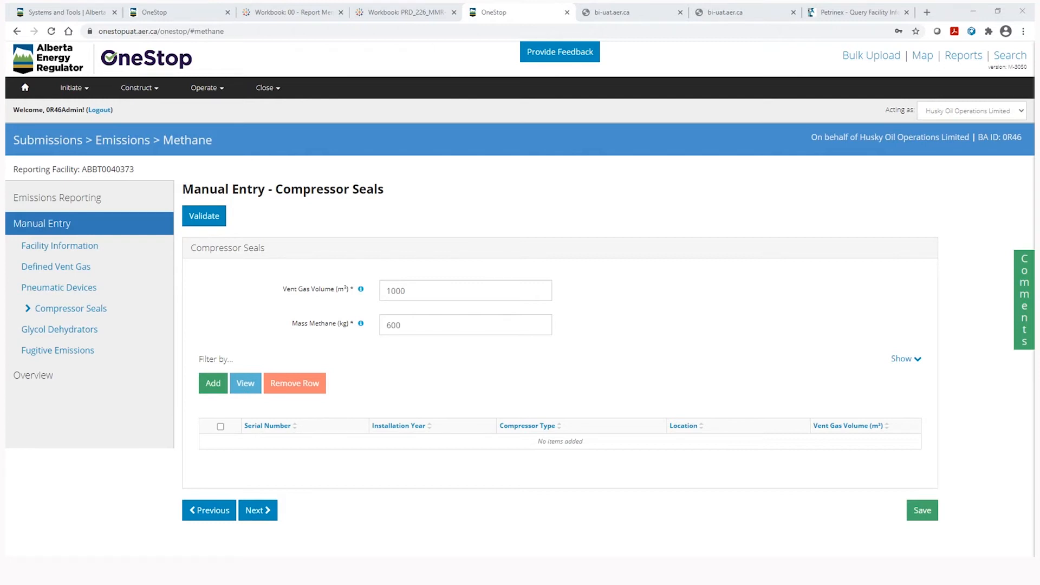
Add a new compressor with serial number K-201.
click(211, 385)
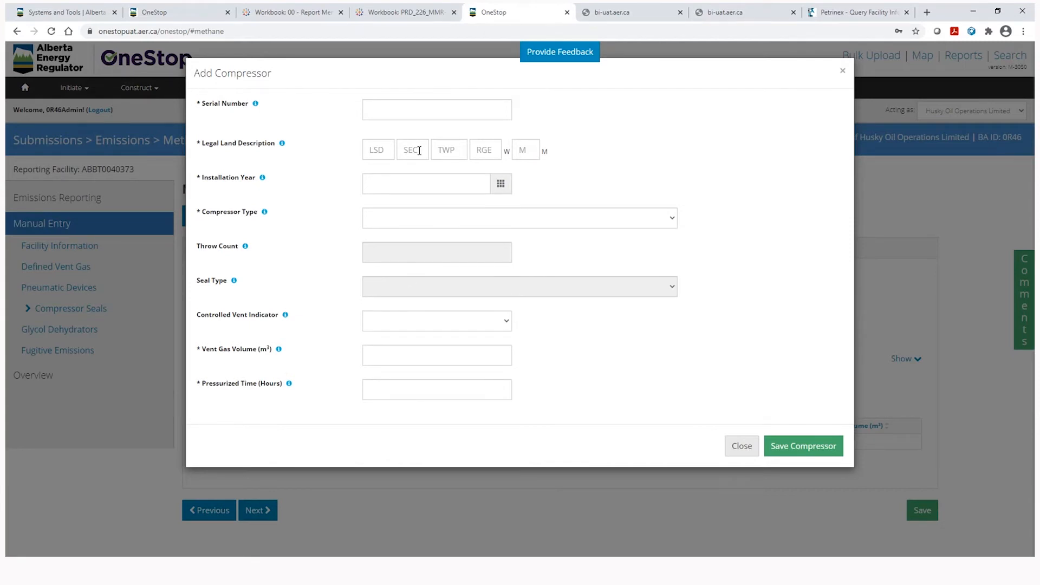
click(388, 112)
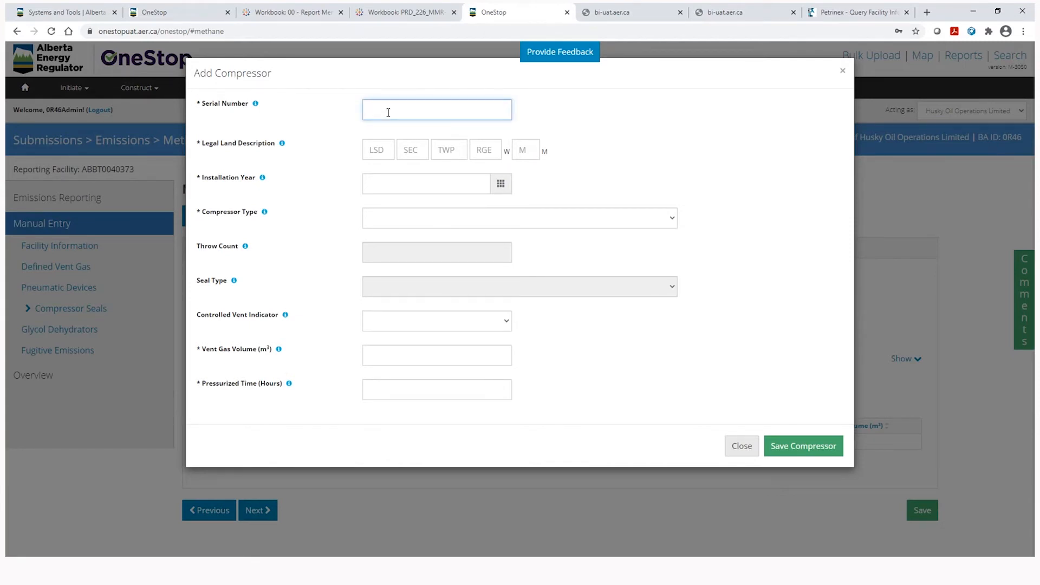
text(K-201)
Enter the compressor's legal land description as 4-4-4-4 W4M.
click(383, 147)
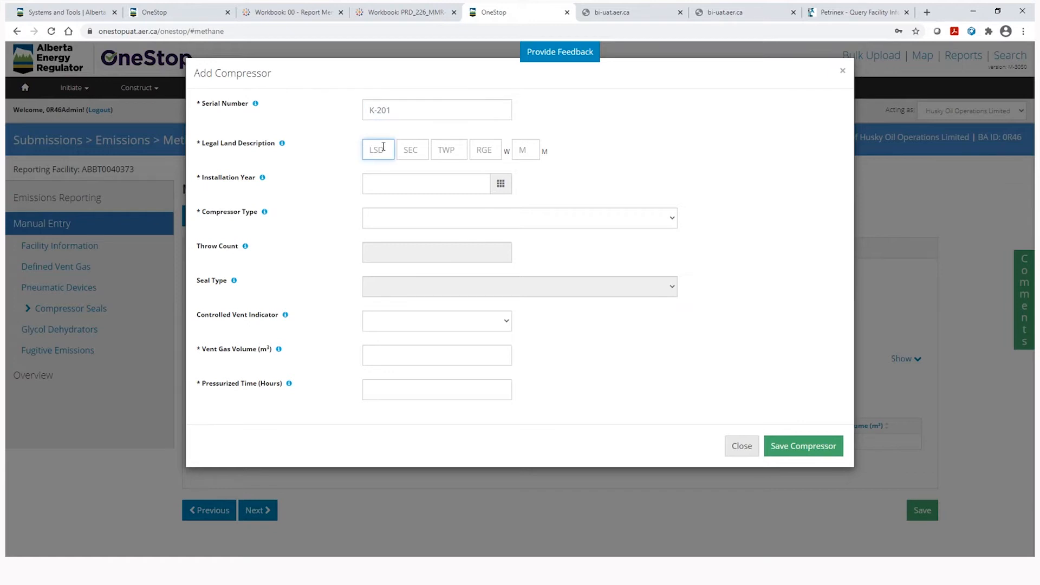
text(4)
key(Tab)
text(4)
key(Tab)
text(4)
key(Tab)
text(4)
key(Tab)
text(4)
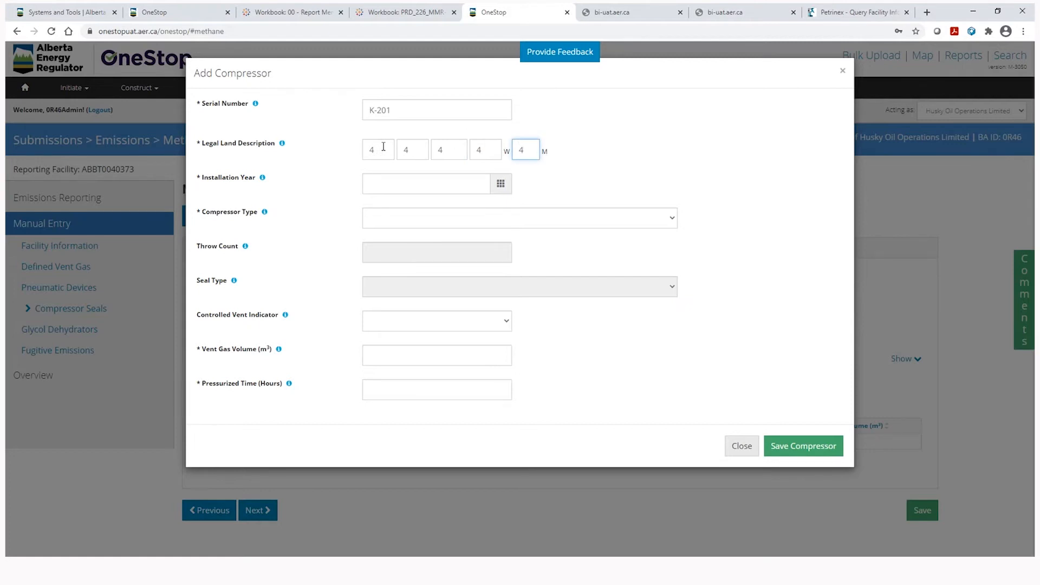
Set the compressor's installation year to 1990.
click(500, 186)
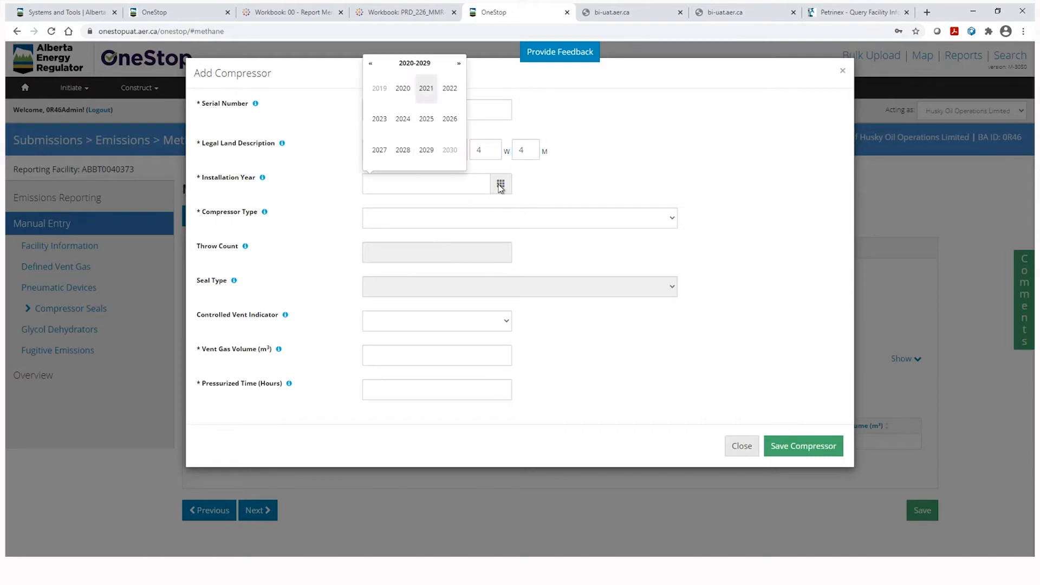
click(371, 64)
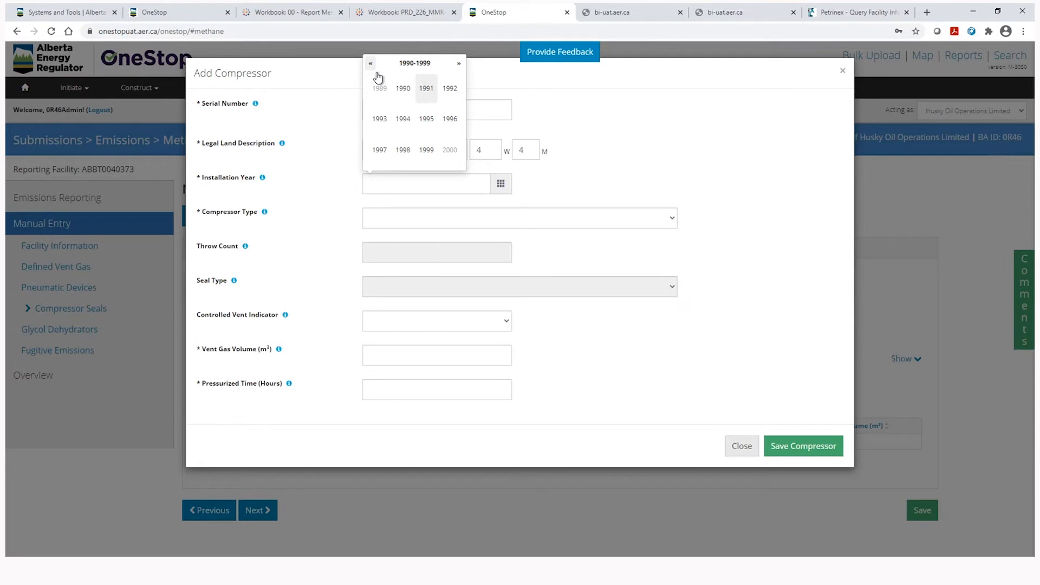
click(403, 88)
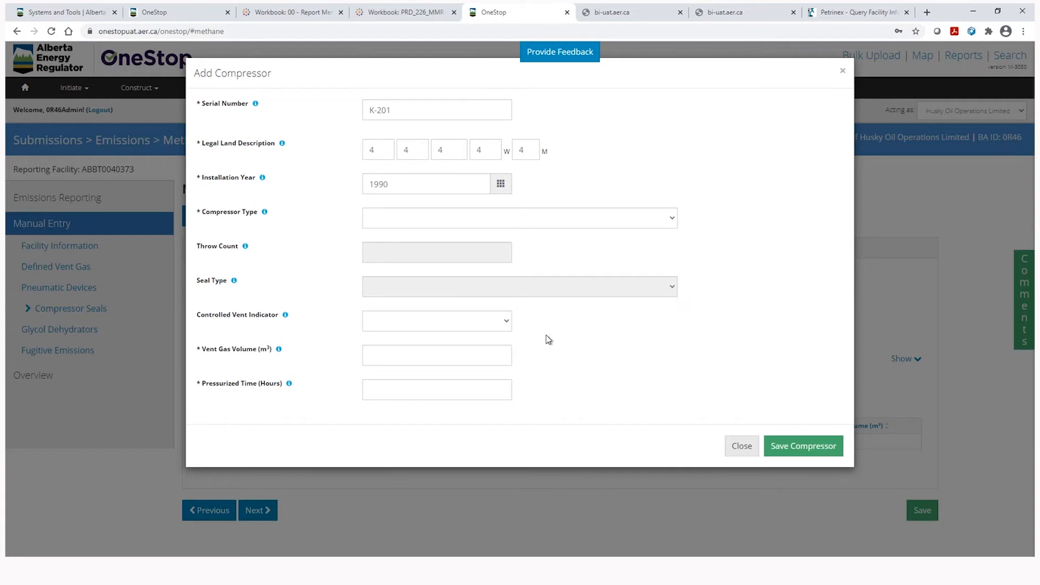
Set the seal type to Dry and the compressor type to Reciprocating.
click(575, 219)
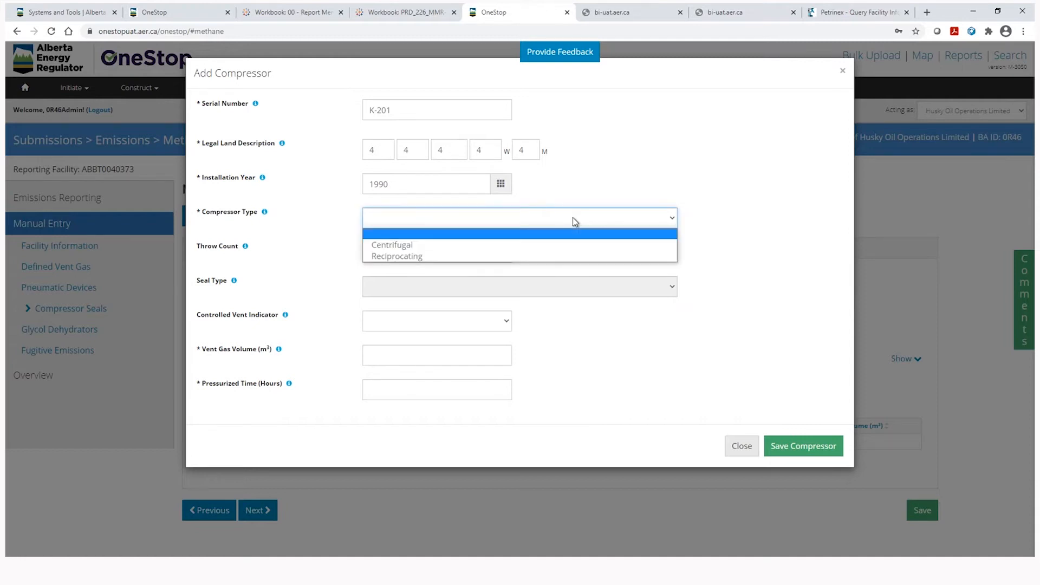
click(548, 245)
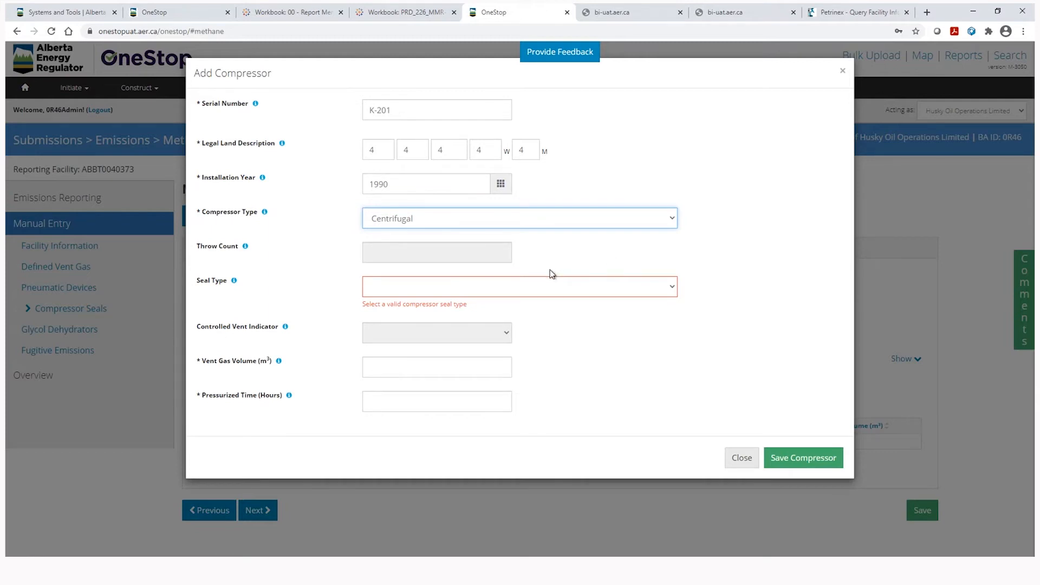
click(540, 288)
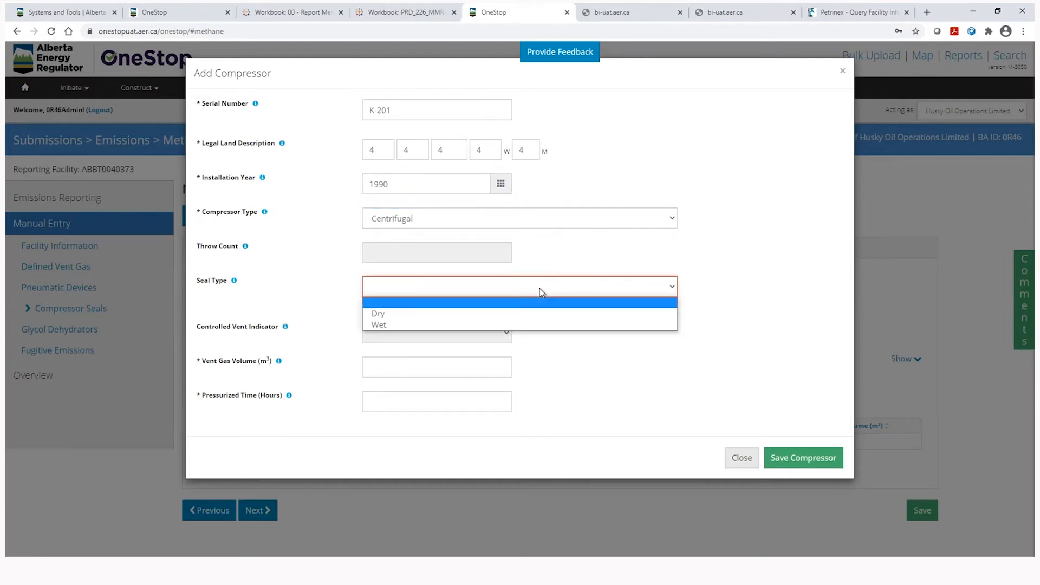
click(530, 314)
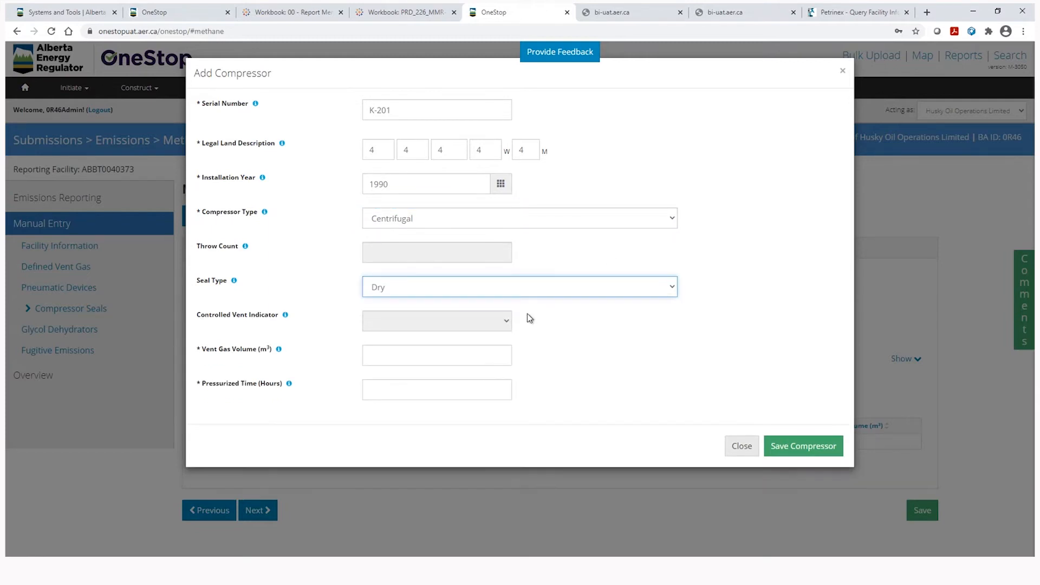
click(578, 218)
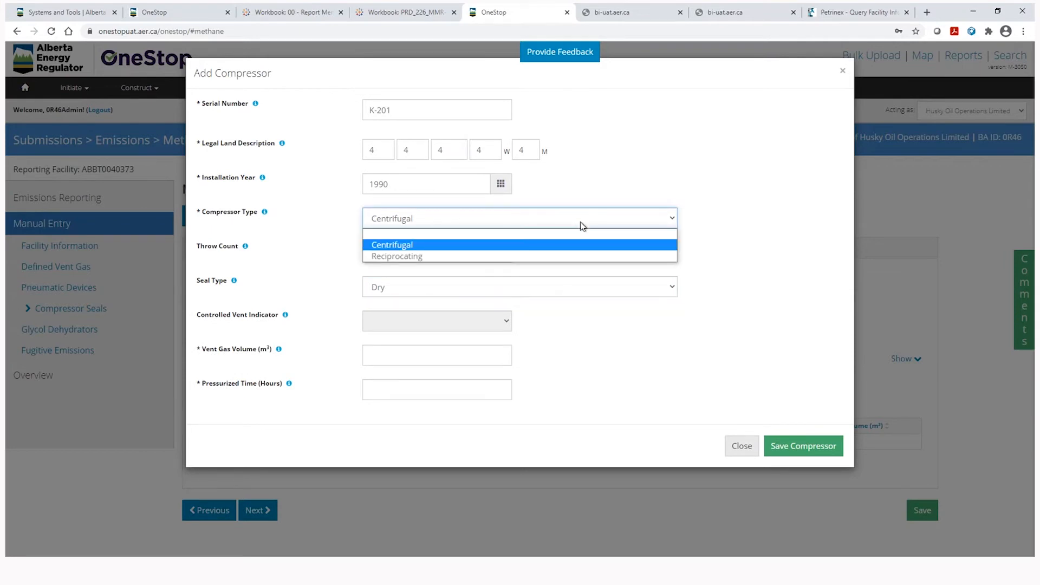
click(548, 255)
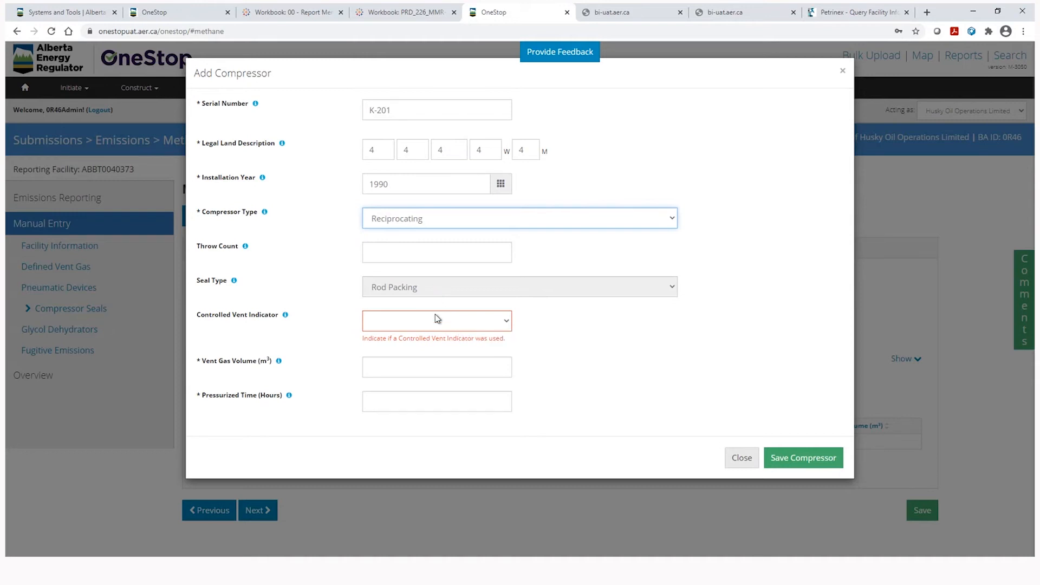
Enter throw count 4, controlled vent No, vent gas 1000 m³, pressurized time 8000 hours, and save.
click(409, 253)
text(4)
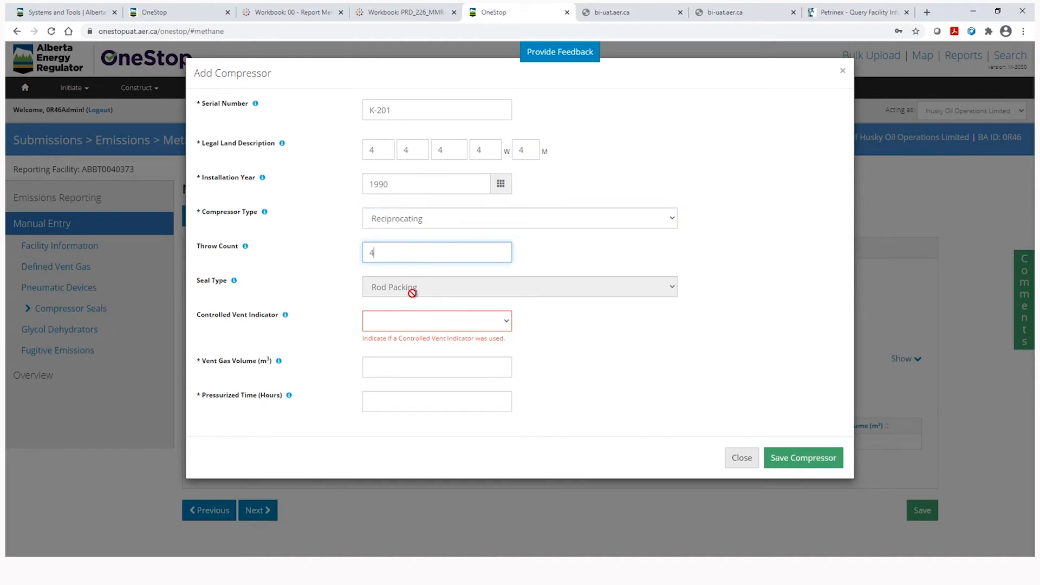
click(412, 322)
click(402, 360)
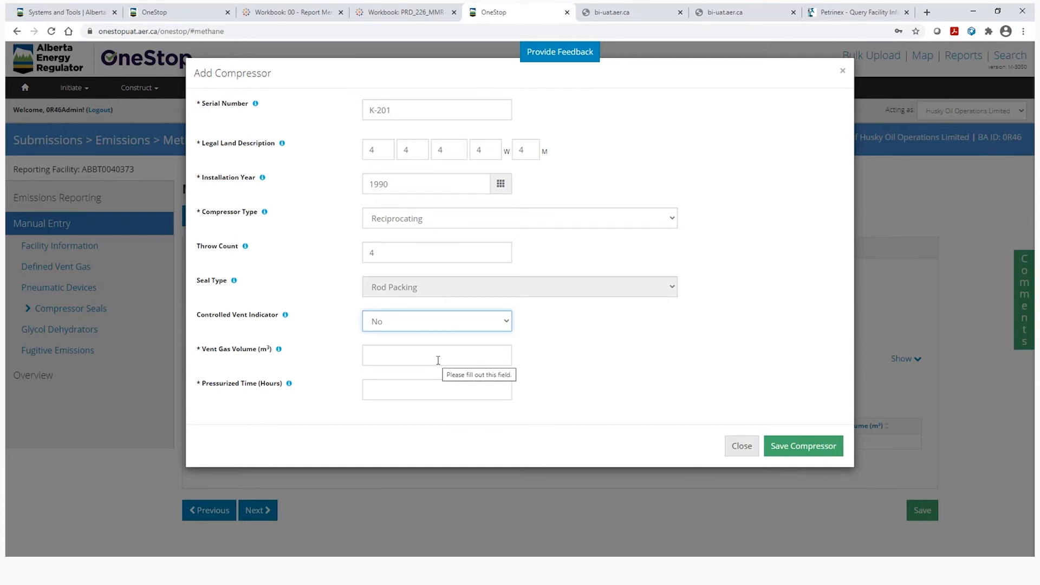
click(409, 359)
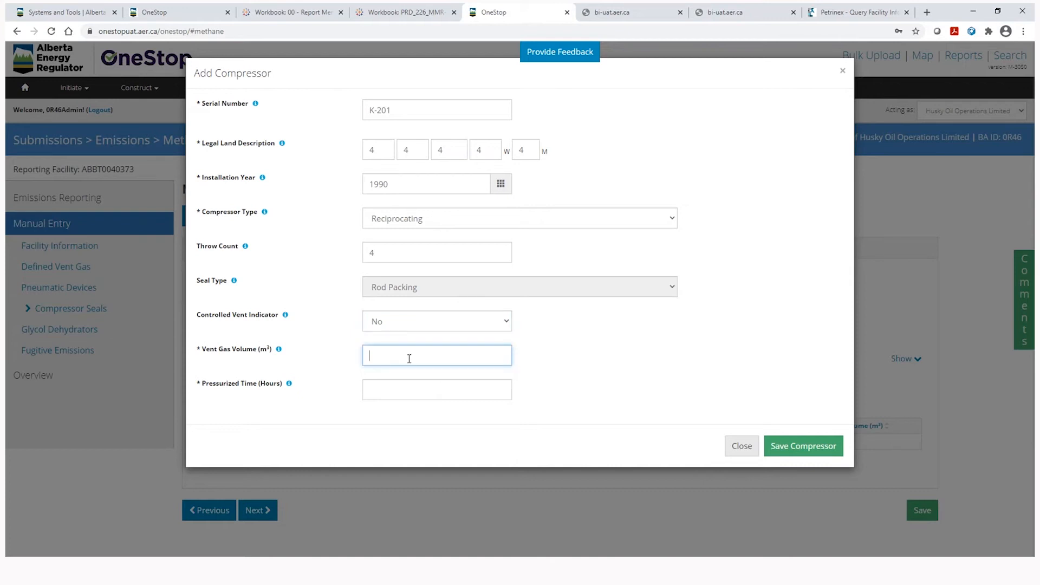
text(1000)
click(397, 387)
text(8000)
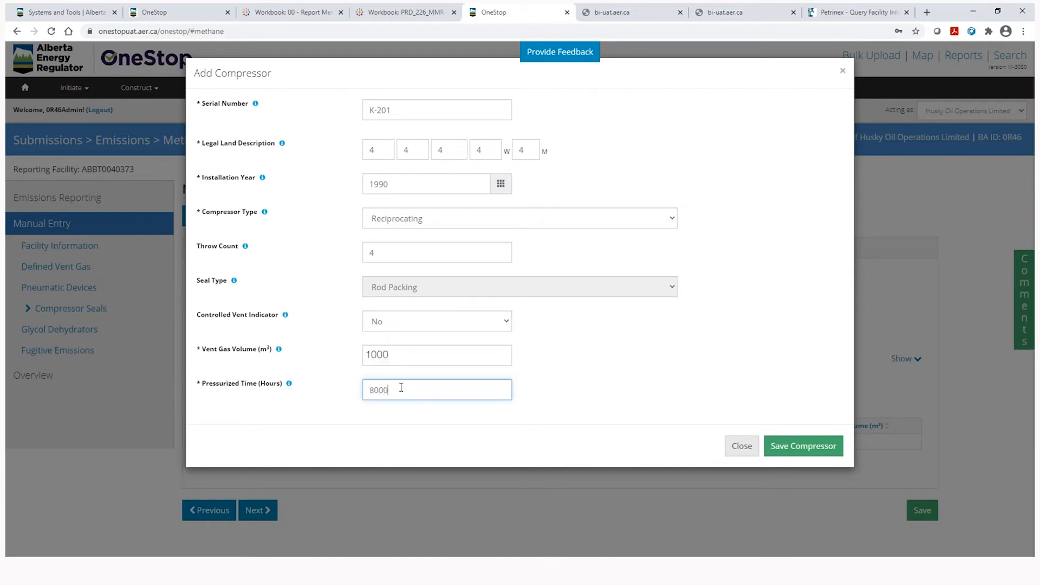
click(785, 447)
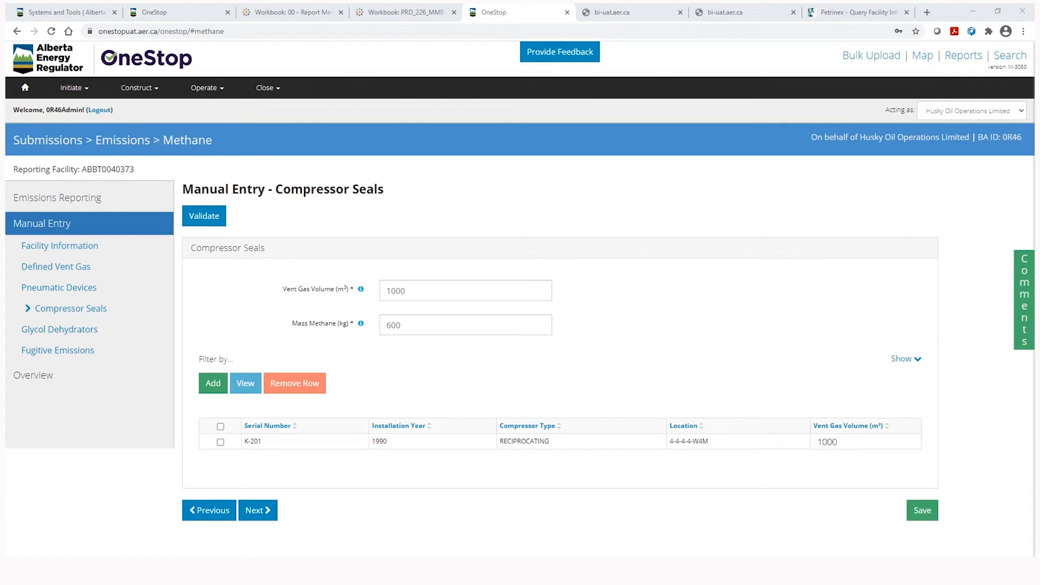
Save the compressor seals data and advance past the empty Glycol Dehydrators page to Fugitive Emissions.
click(925, 512)
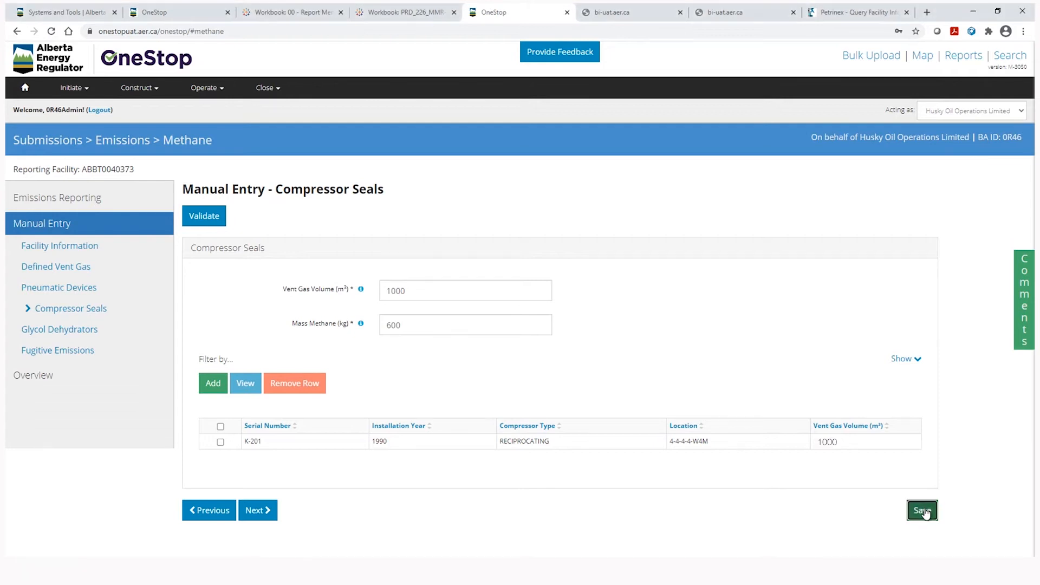
click(265, 512)
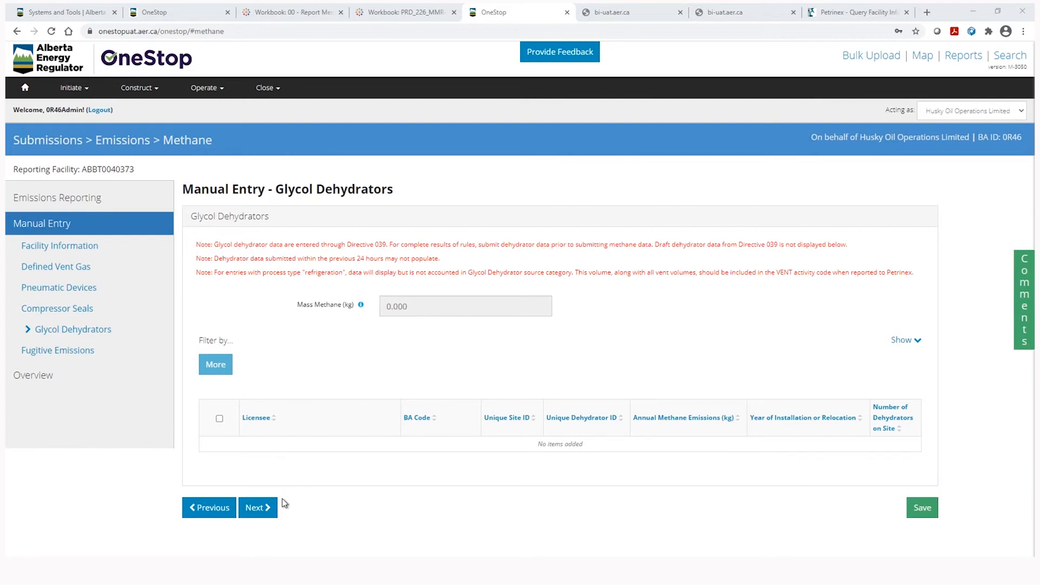
click(268, 509)
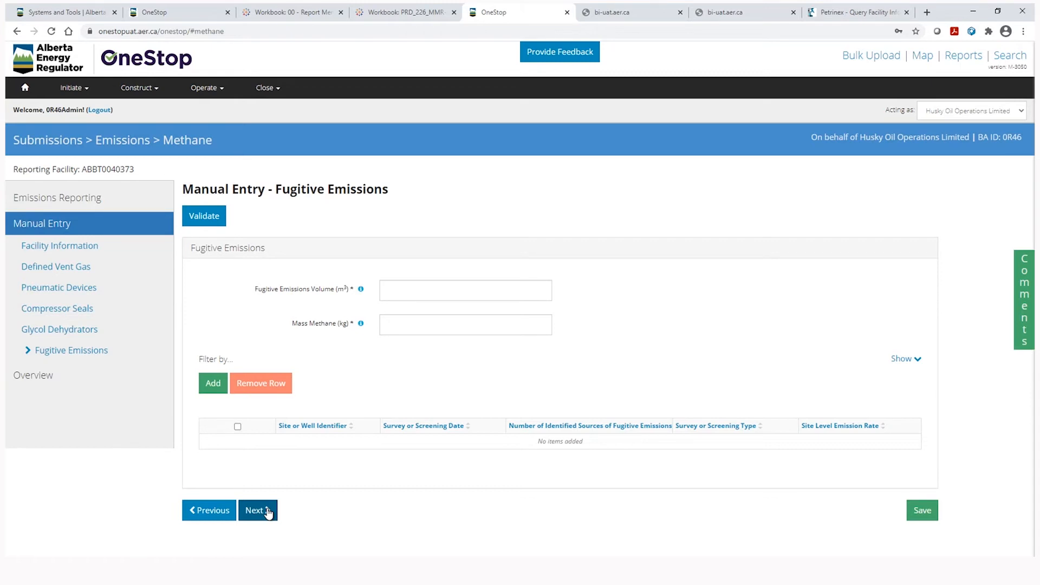
Enter 345 m³ as the fugitive emissions volume and 200 kg as mass methane.
click(401, 289)
text(345)
click(406, 324)
text(200)
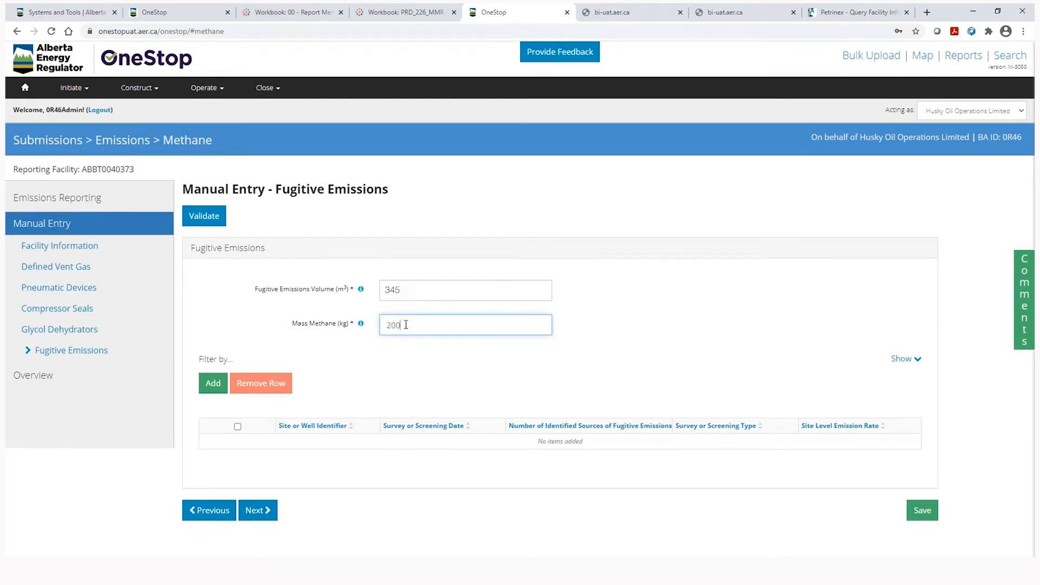
click(377, 369)
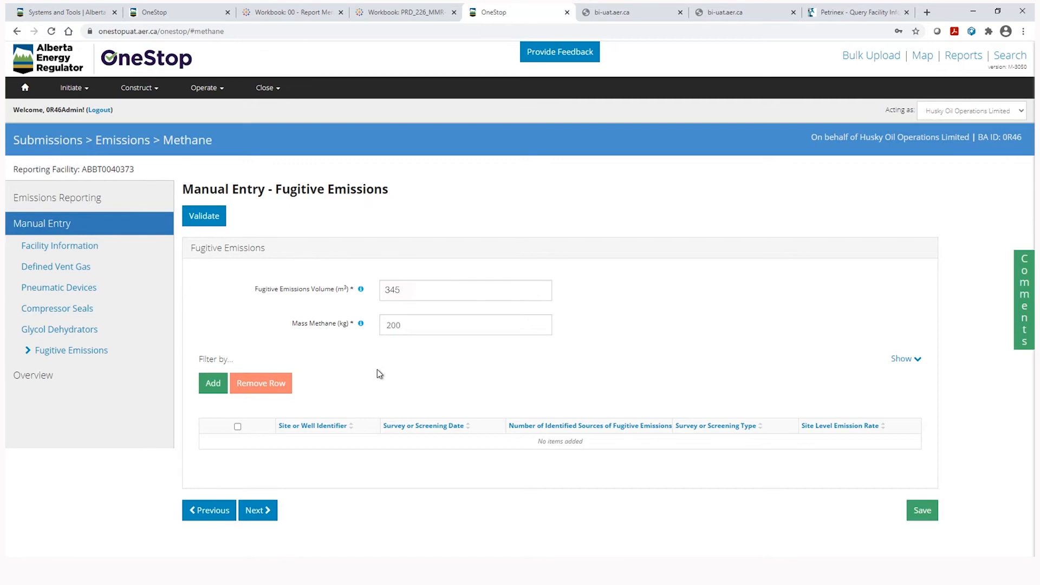
Add a fugitive emissions row with site or well identifier '4 - 4 Pembina'.
click(209, 393)
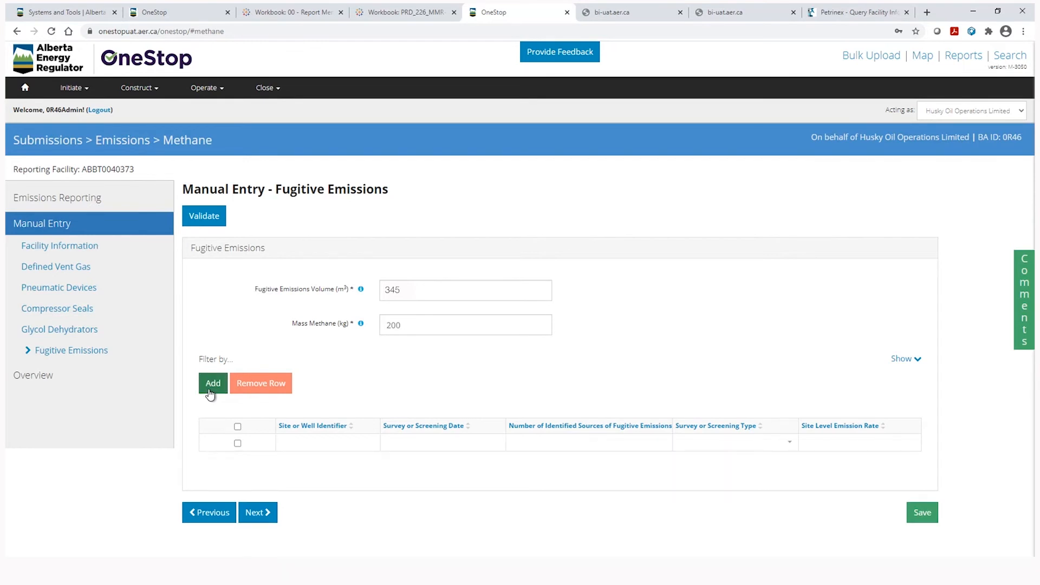
click(334, 445)
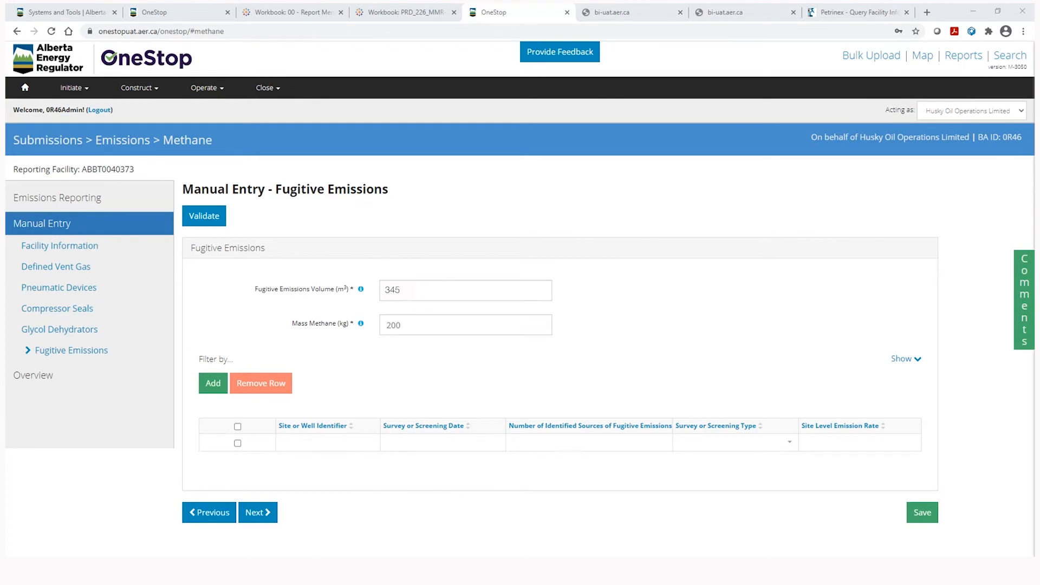
click(330, 443)
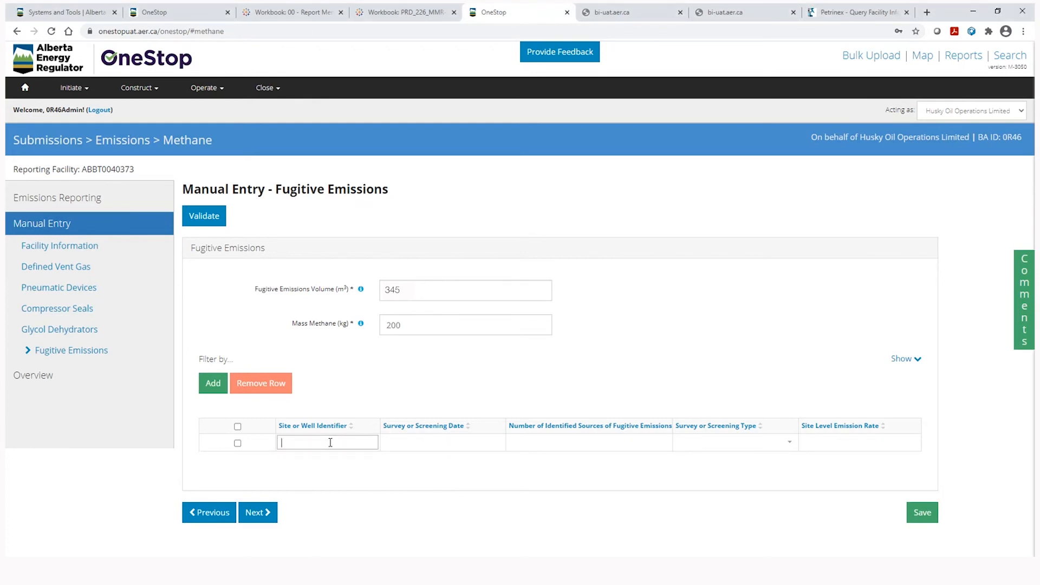
text(4 - 4 Pembina)
Give the row survey date 04/14/2020, 12 identified sources and type Site Survey, then continue to validation.
click(406, 450)
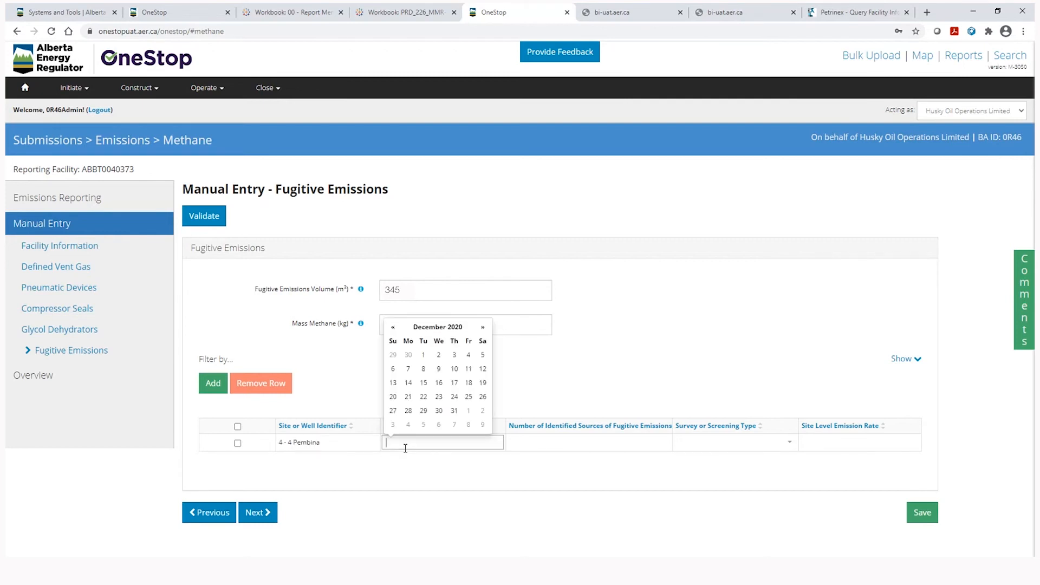
click(393, 327)
click(393, 327)
click(393, 327)
click(392, 327)
click(393, 327)
click(393, 327)
click(392, 327)
click(393, 327)
click(424, 383)
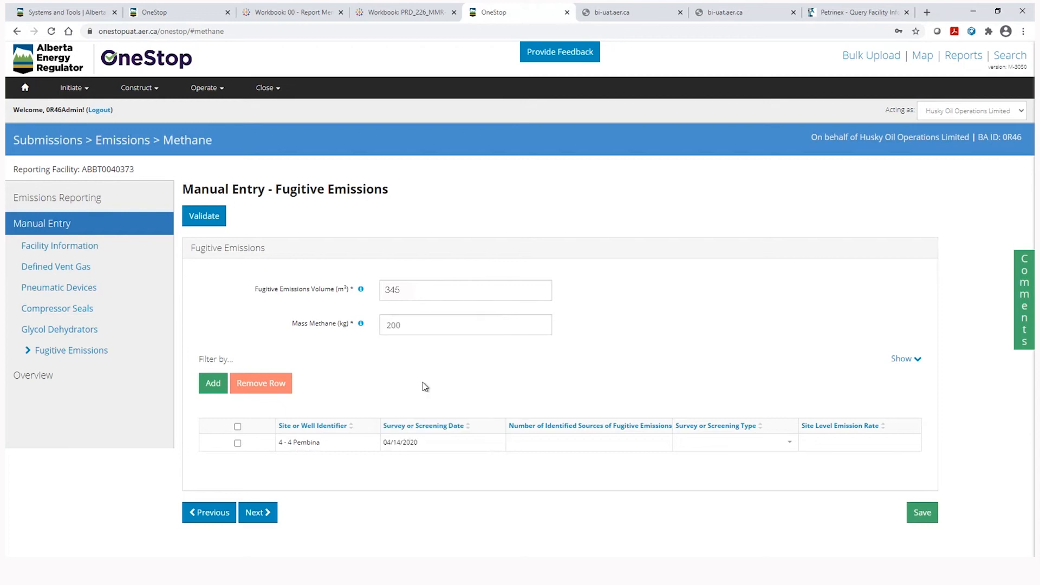
click(572, 443)
text(12)
click(730, 444)
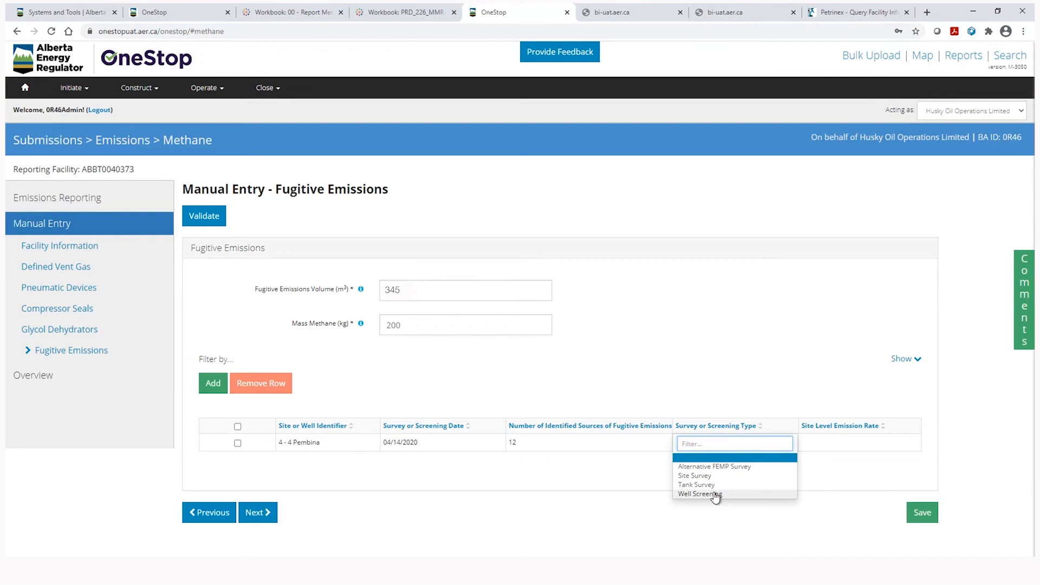
click(696, 476)
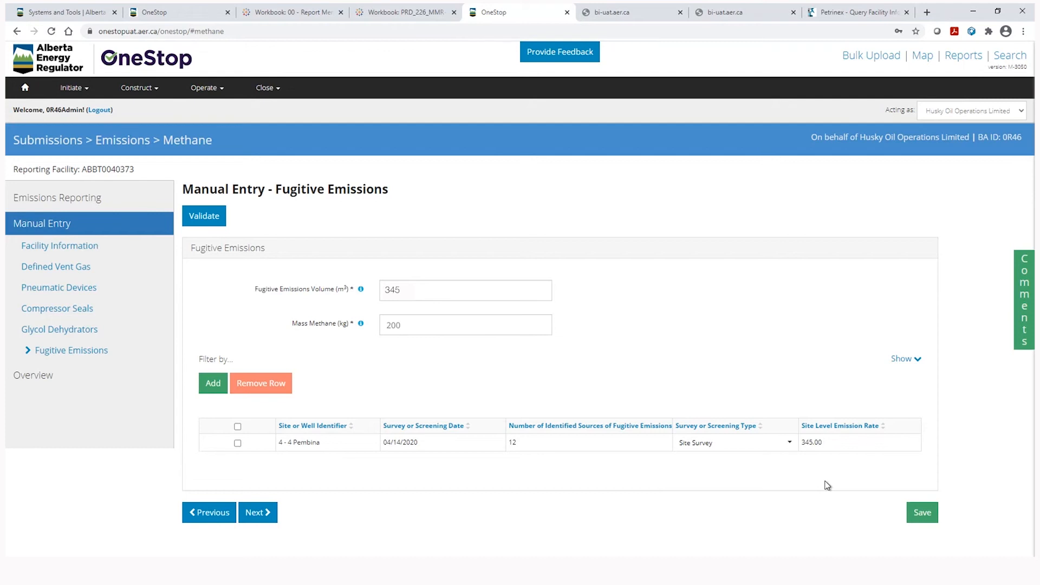
click(271, 515)
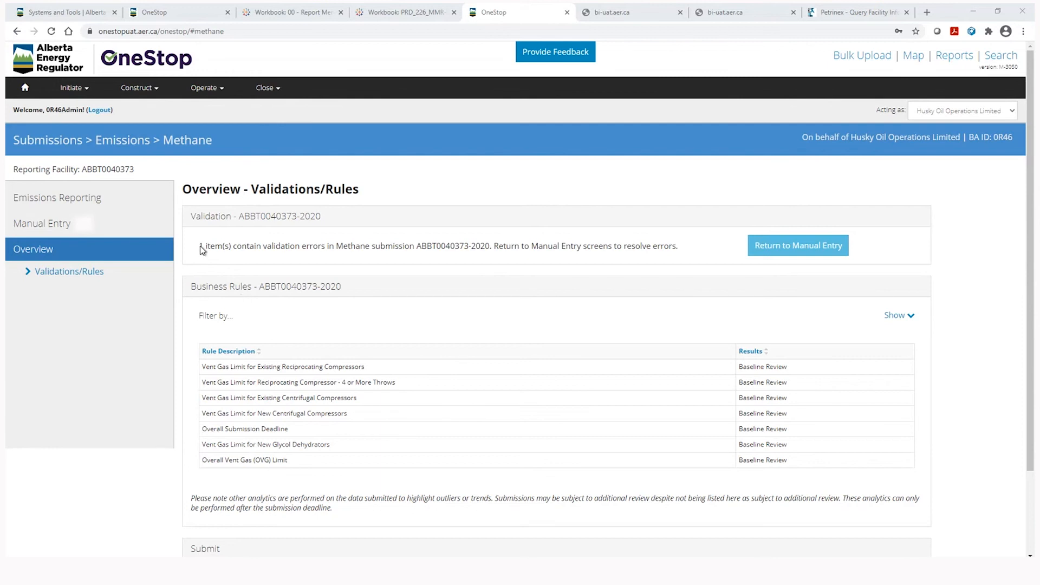
Leave the validation overview and go back to Manual Entry to fix the error.
click(797, 246)
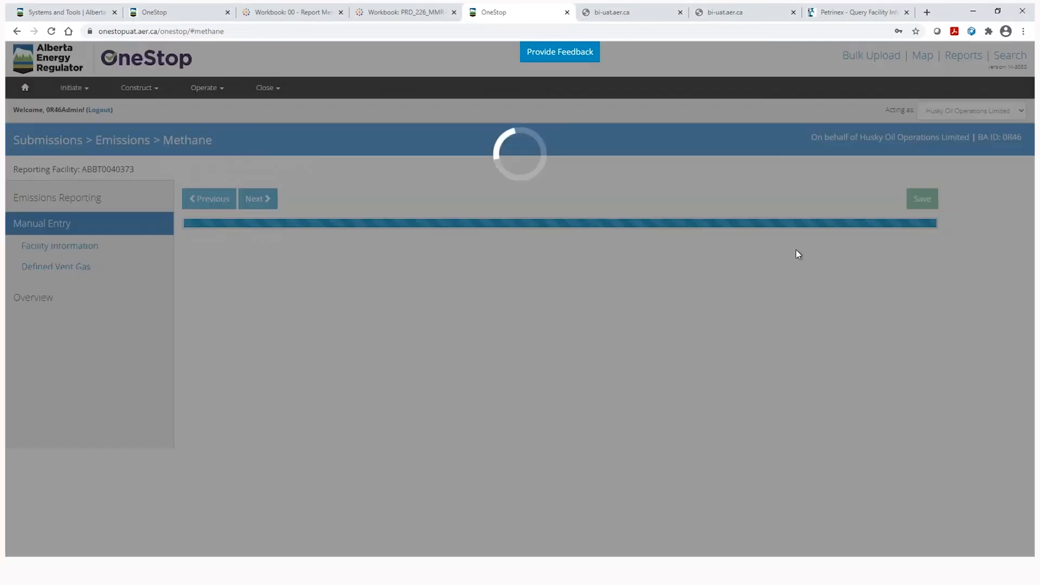
Set Defined Vent Gas mass methane to 795 kg and save it.
click(62, 271)
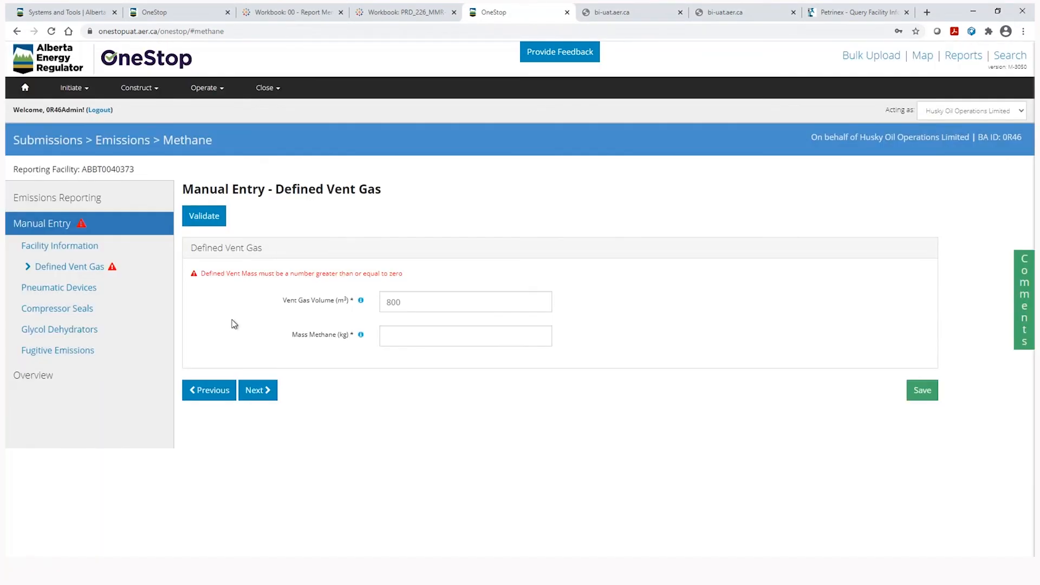
click(401, 339)
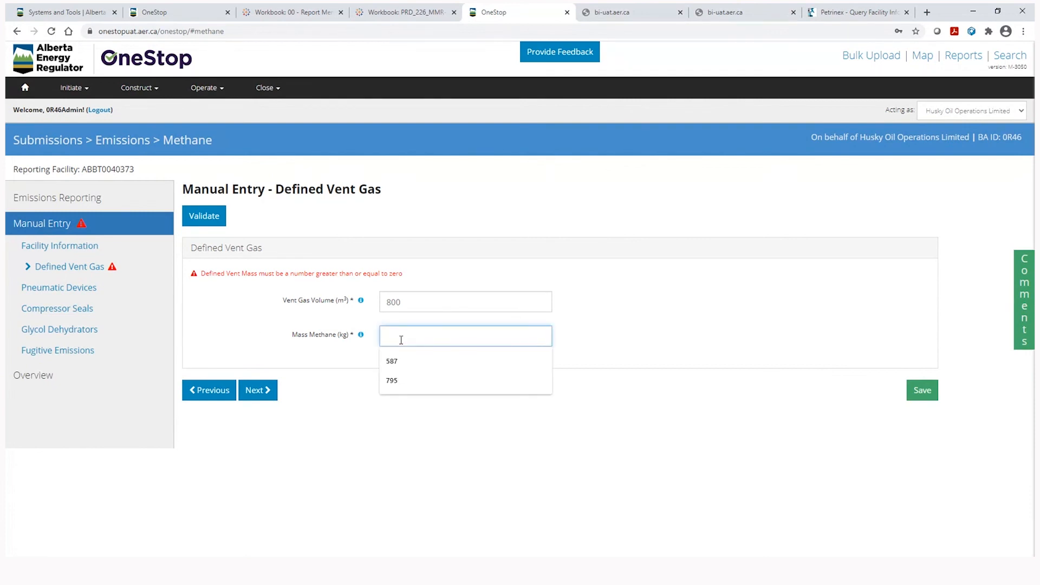
click(390, 381)
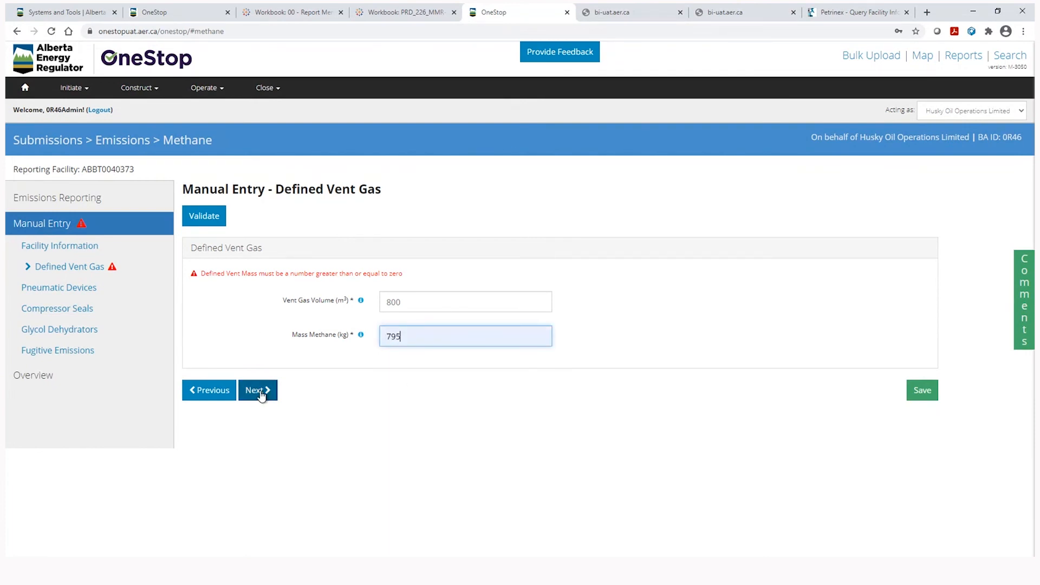
click(921, 394)
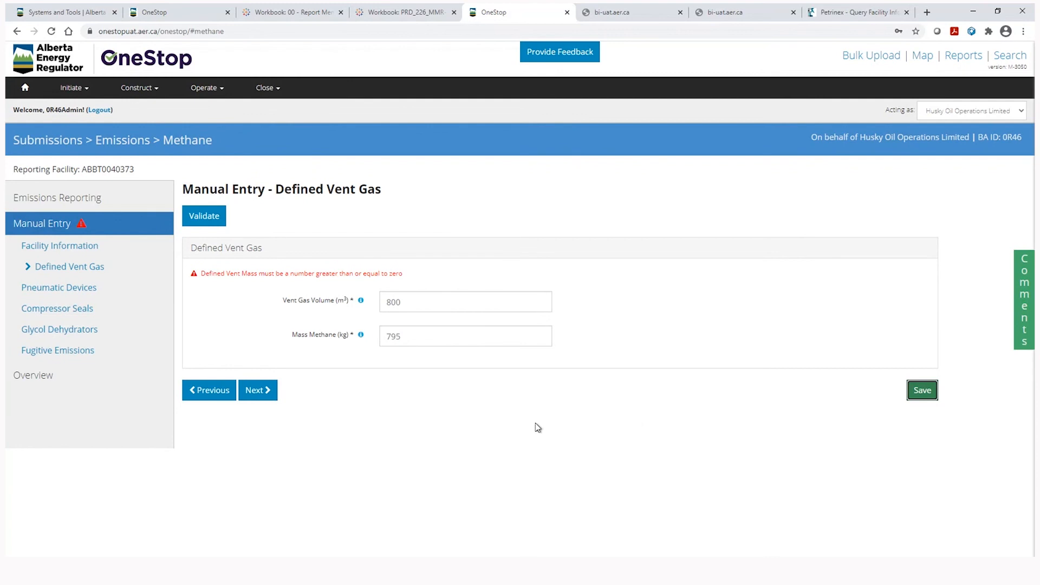
Rerun the validation overview and scroll down to the Submit button.
click(33, 379)
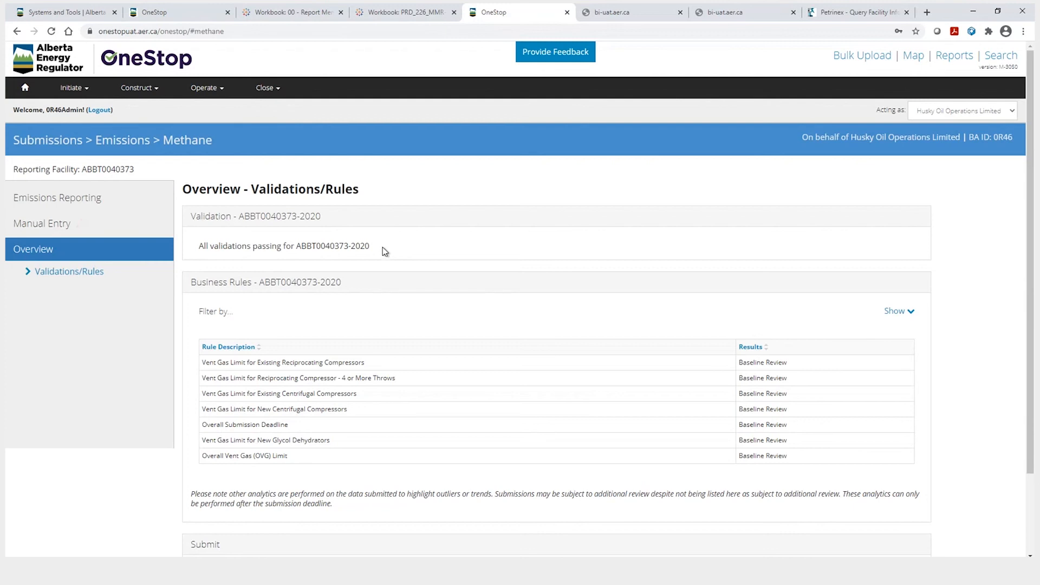
drag(740, 364, 798, 457)
click(798, 458)
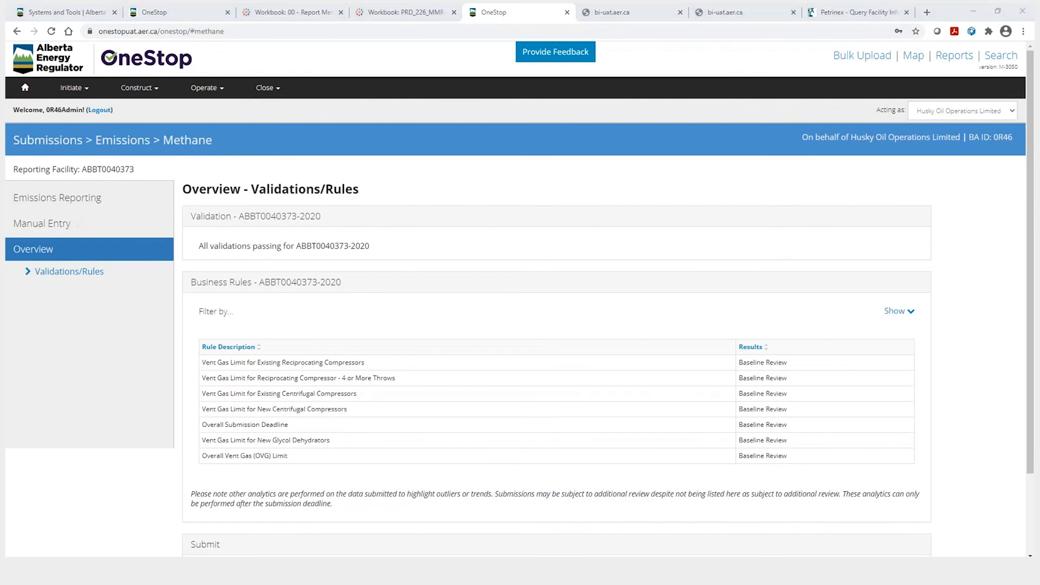
scroll(548, 434, down, 2)
Start the submission and fill in the primary contact's name, 'Data Analyst' title, e-mail and phone.
click(884, 504)
click(328, 138)
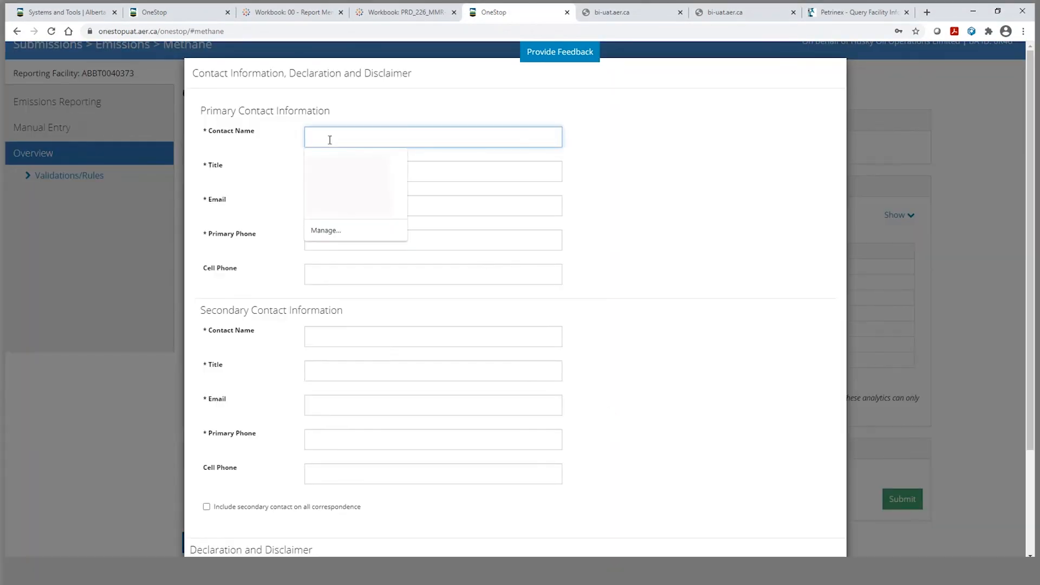
text(John Doe)
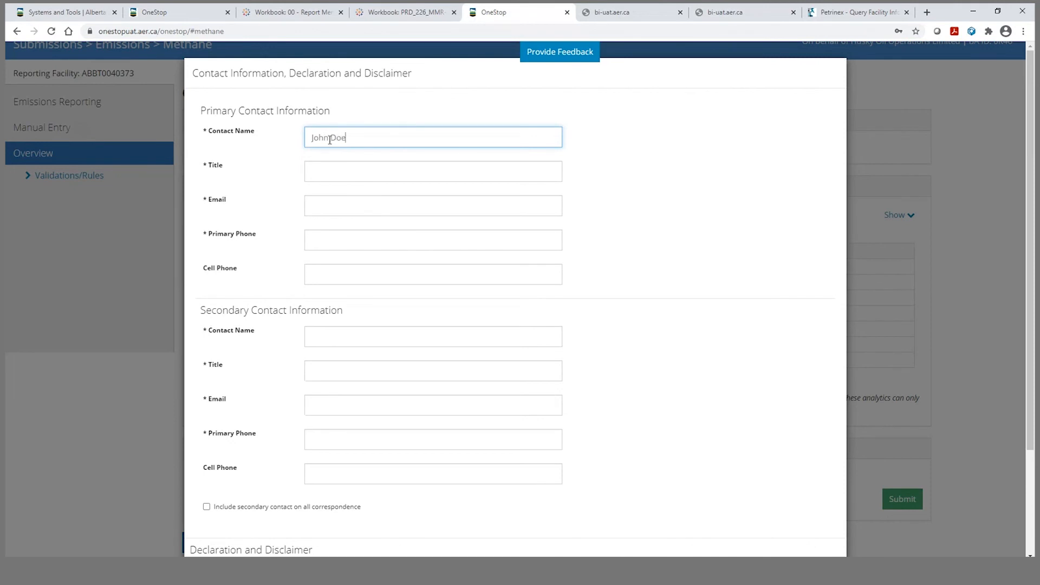
key(Tab)
text(Data Analyst)
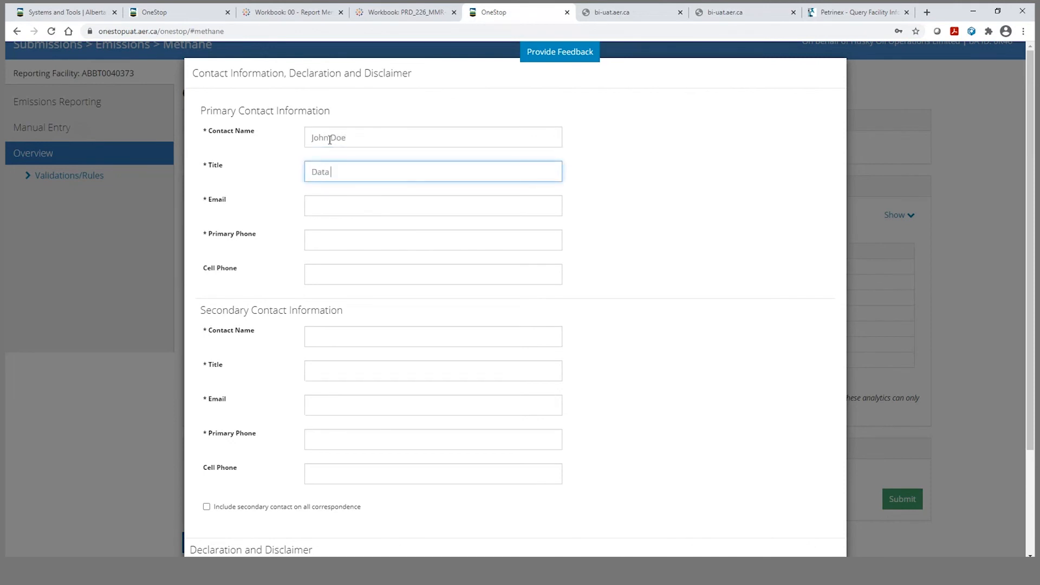
key(Tab)
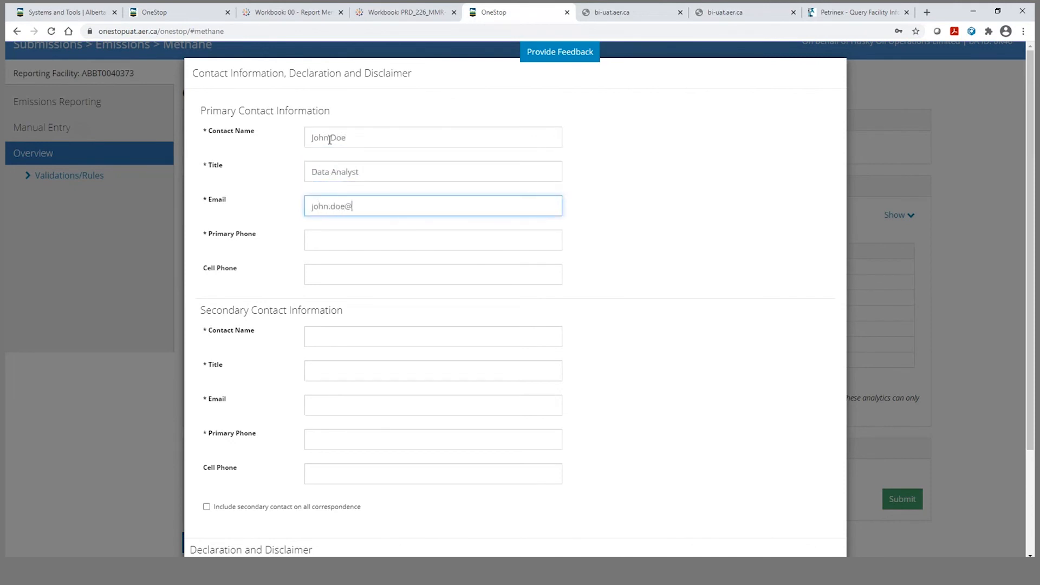
key(Tab)
text(403 555 5555)
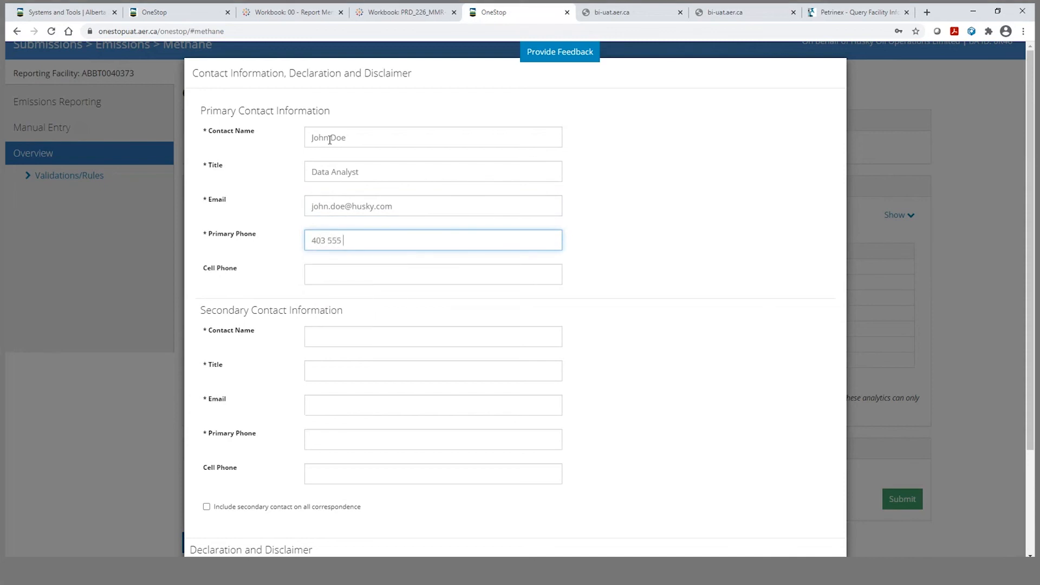
Fill in the secondary contact's name, 'Data Analyst' title, corrected e-mail and phone number.
click(347, 335)
text(Jane Doe)
key(Tab)
text(Data Analyst)
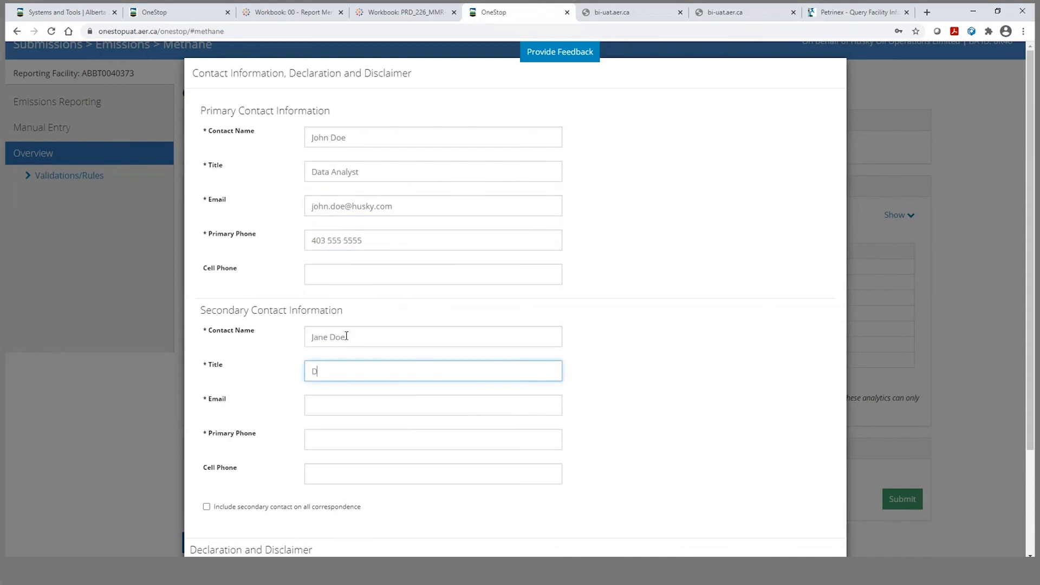
key(Tab)
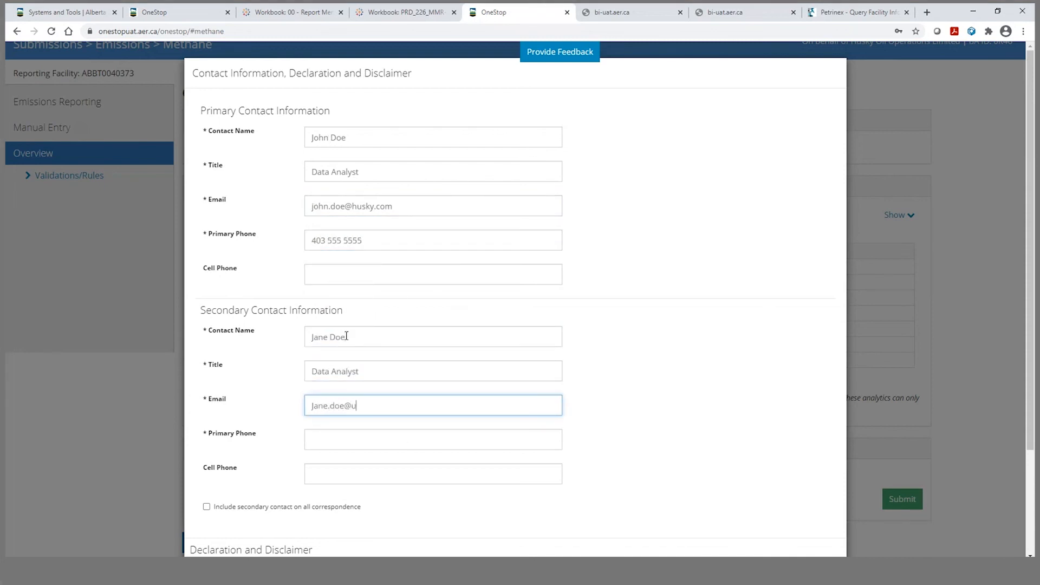
key(Tab)
key(shift+Tab)
key(Right)
key(BackSpace)
key(BackSpace)
key(Tab)
key(shift+Tab)
key(Right)
text(m)
key(Tab)
text(403 555 5555)
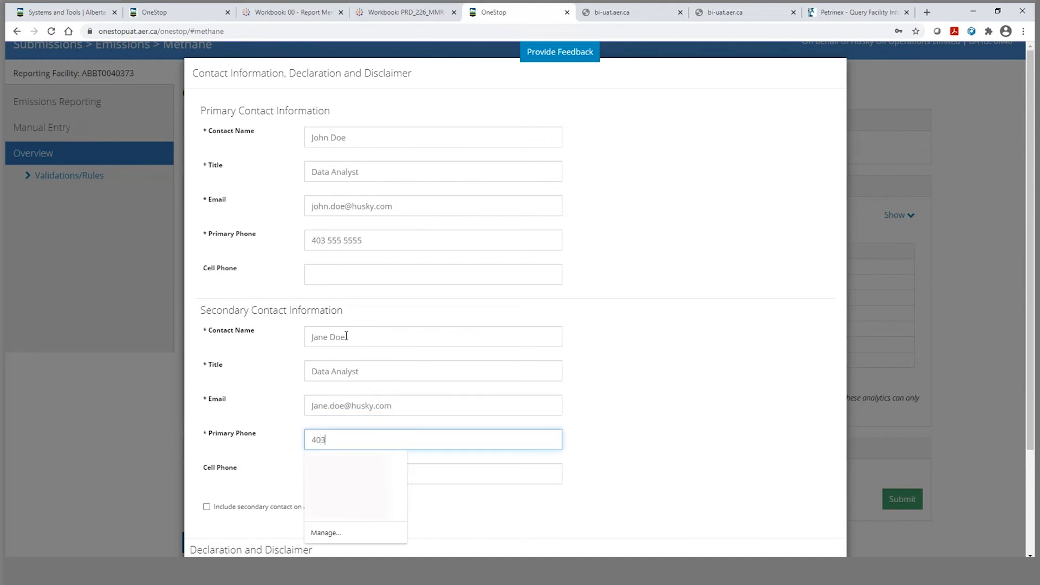
Include the secondary contact on all correspondence and accept the declaration.
click(207, 506)
scroll(364, 489, down, 2)
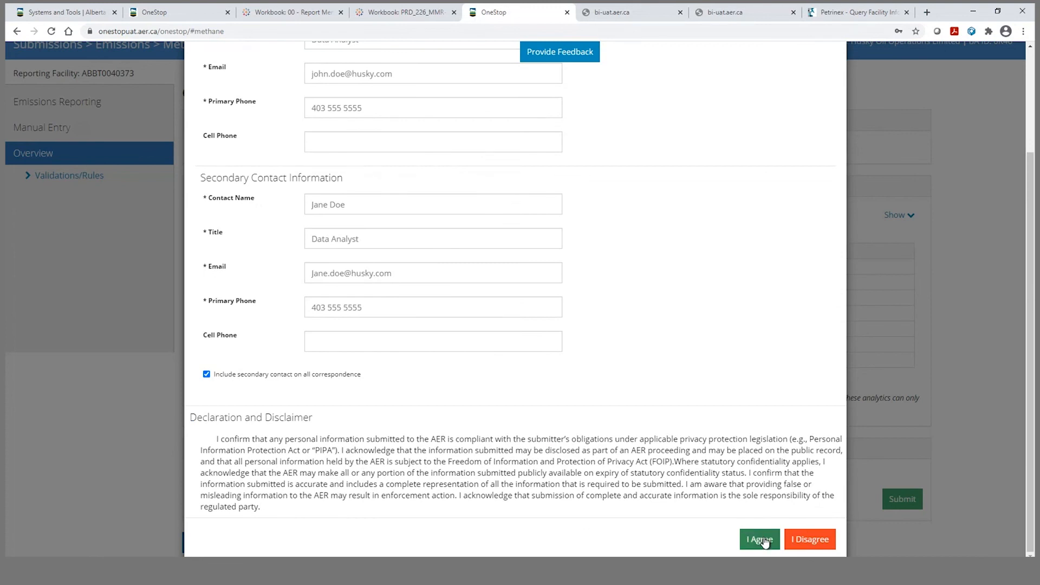
click(759, 545)
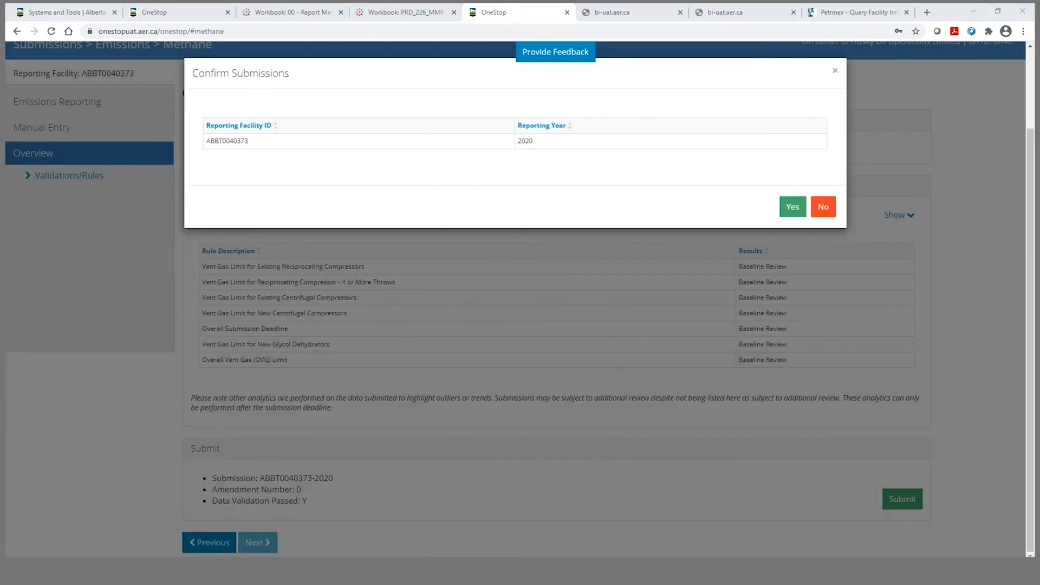
click(791, 210)
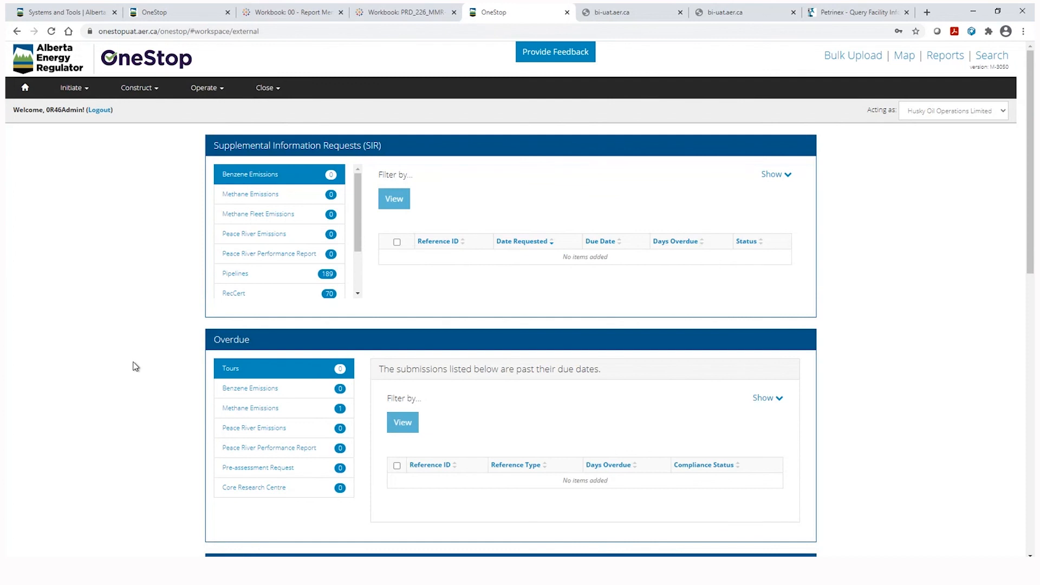
click(224, 88)
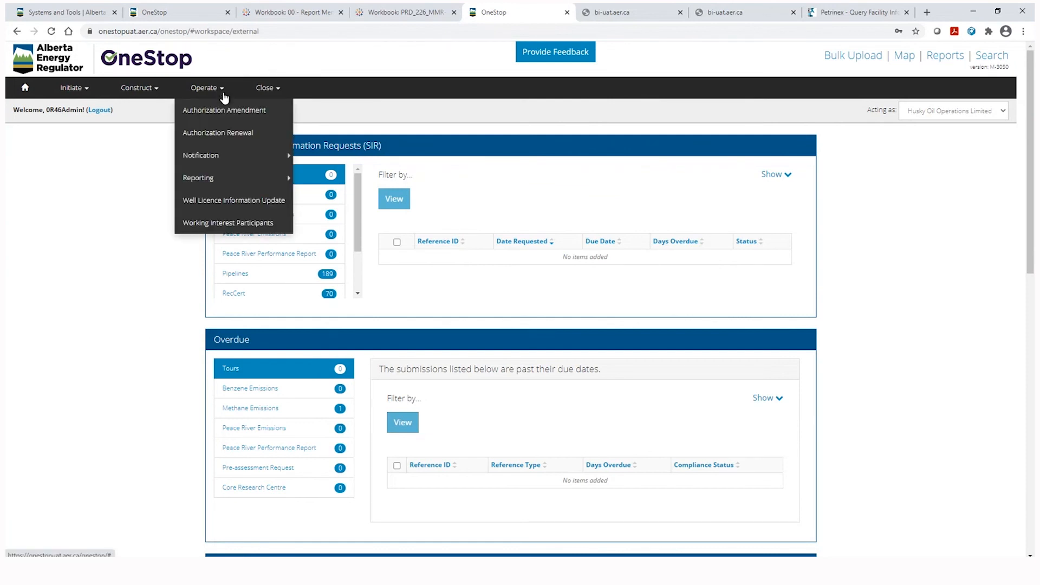
mouse_move(228, 187)
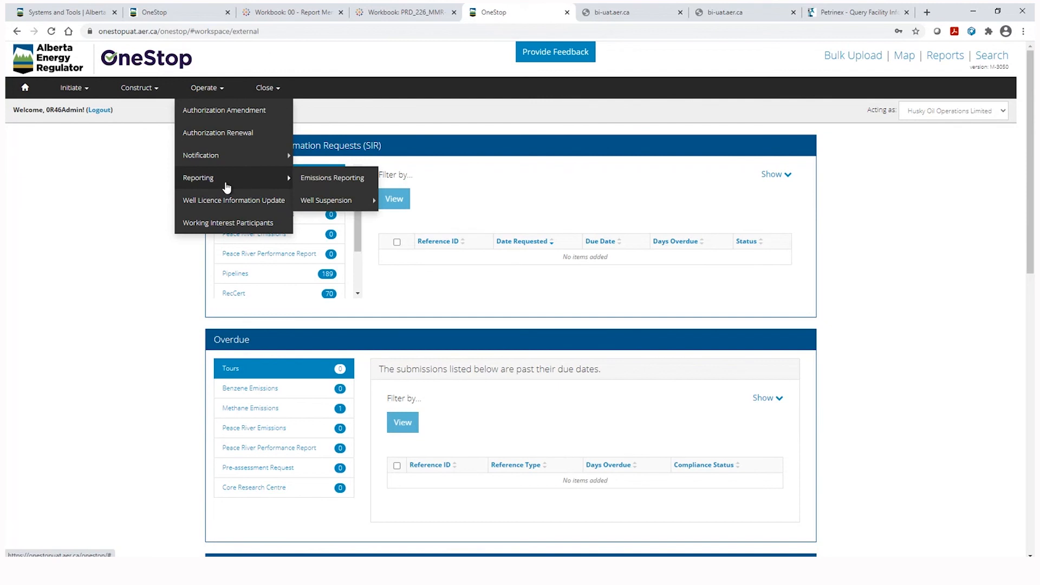
click(323, 181)
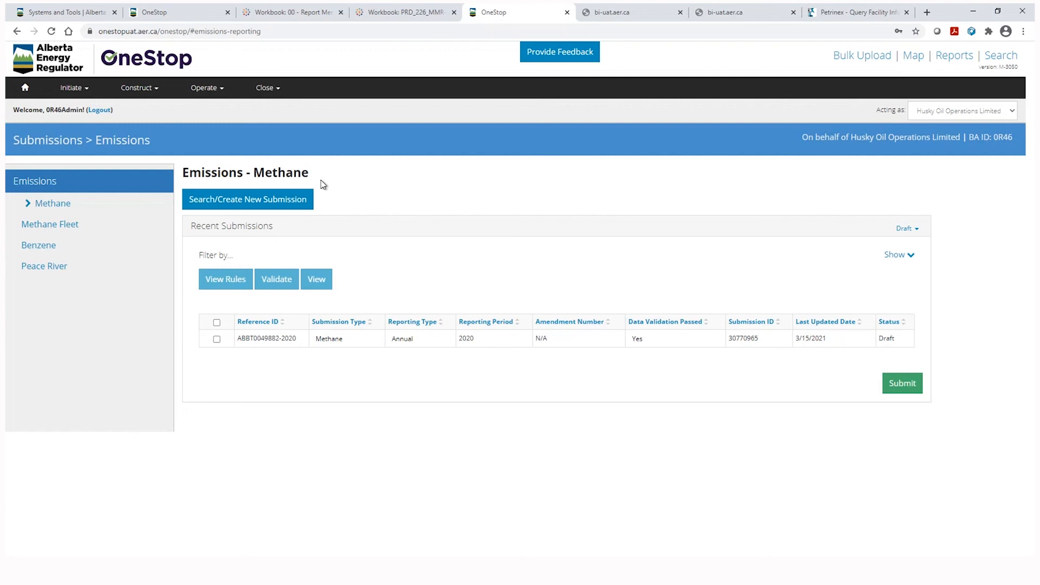
click(907, 229)
click(869, 268)
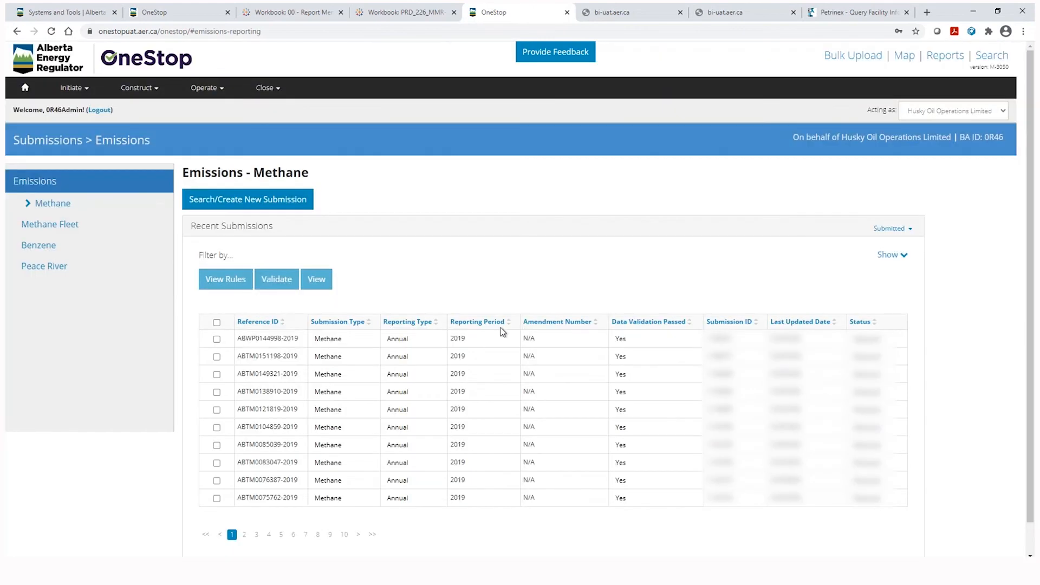
click(217, 340)
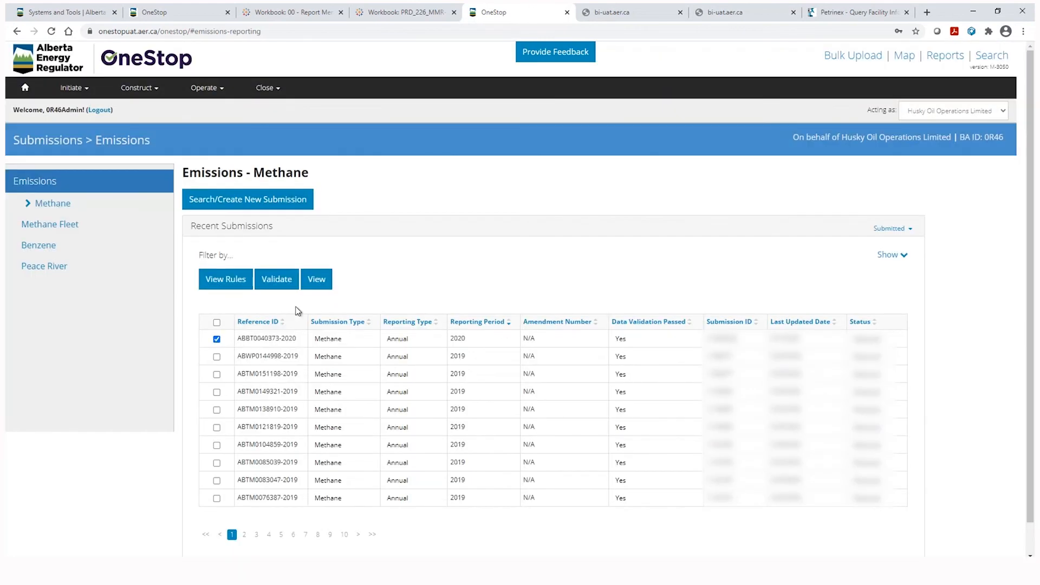
click(317, 280)
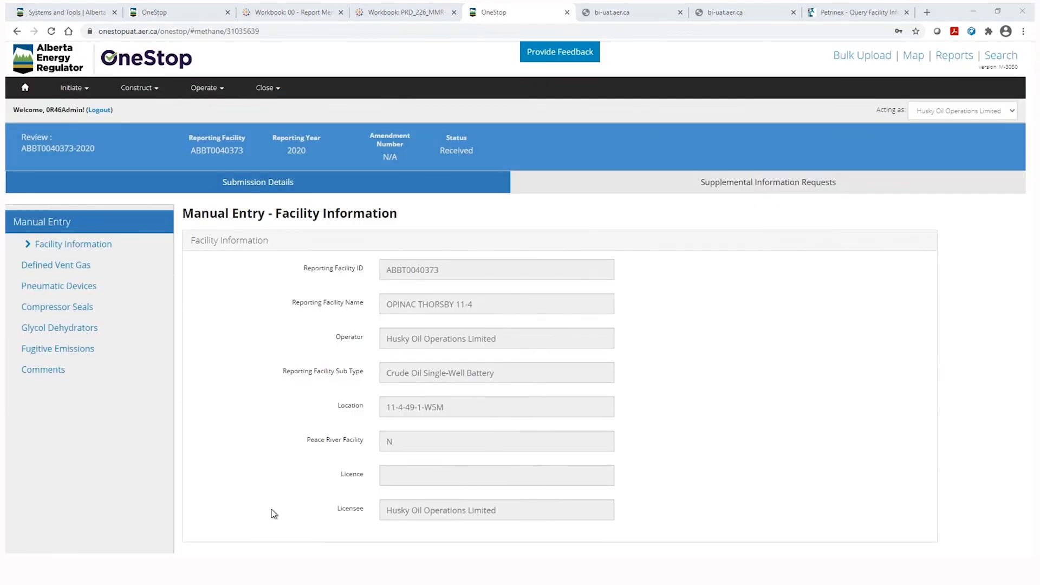
From Home, list recent activity submissions filtered to 'Submitted - Last 10 days'.
click(24, 88)
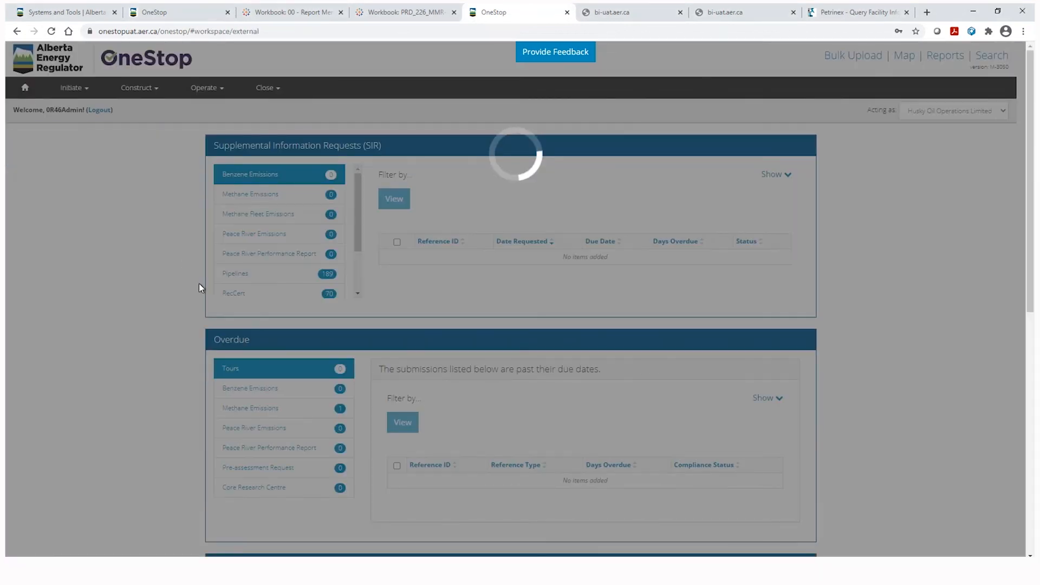
scroll(203, 359, down, 2)
scroll(201, 363, down, 10)
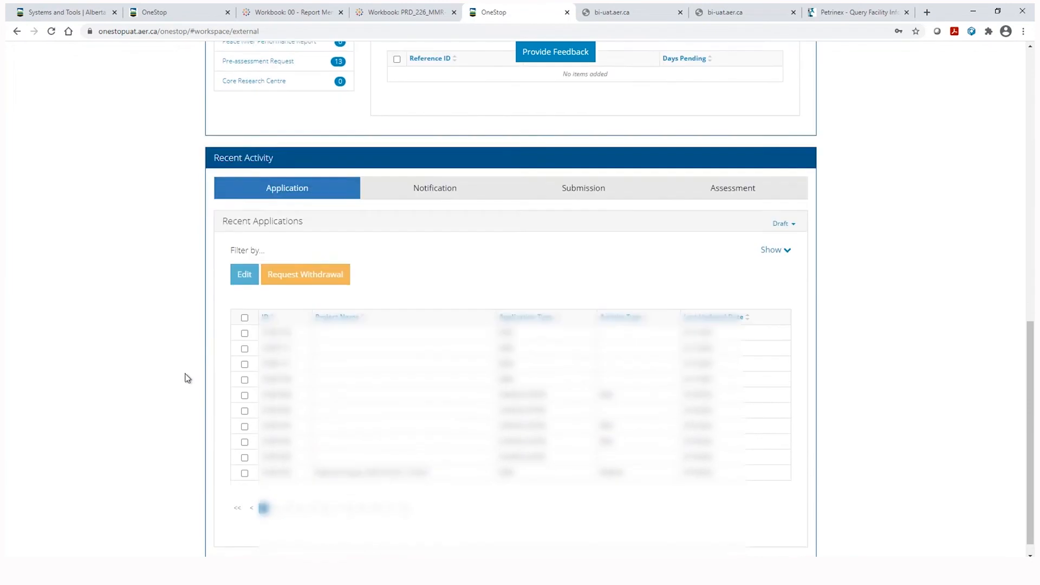
click(615, 185)
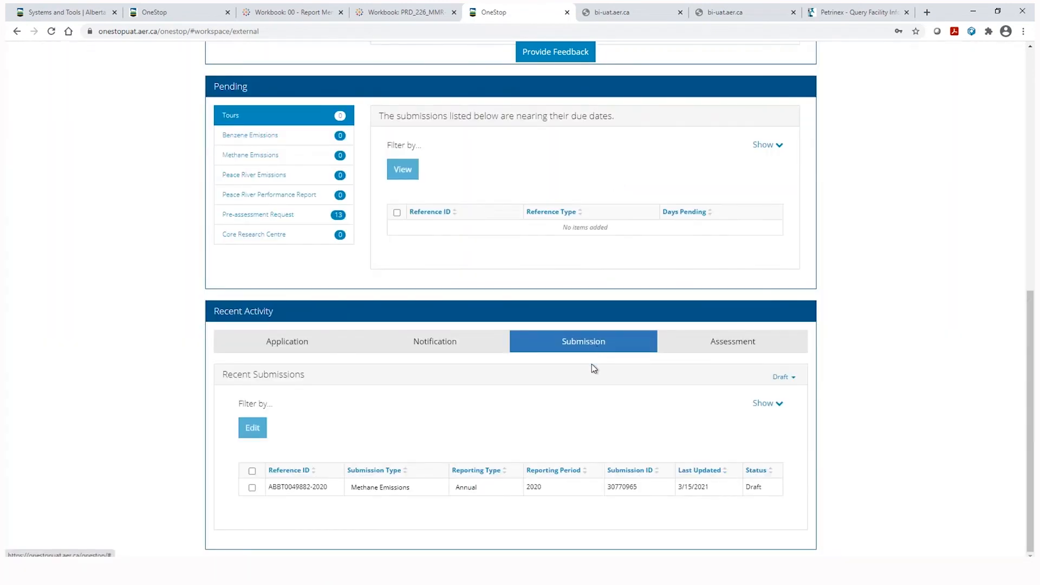
click(783, 378)
click(768, 415)
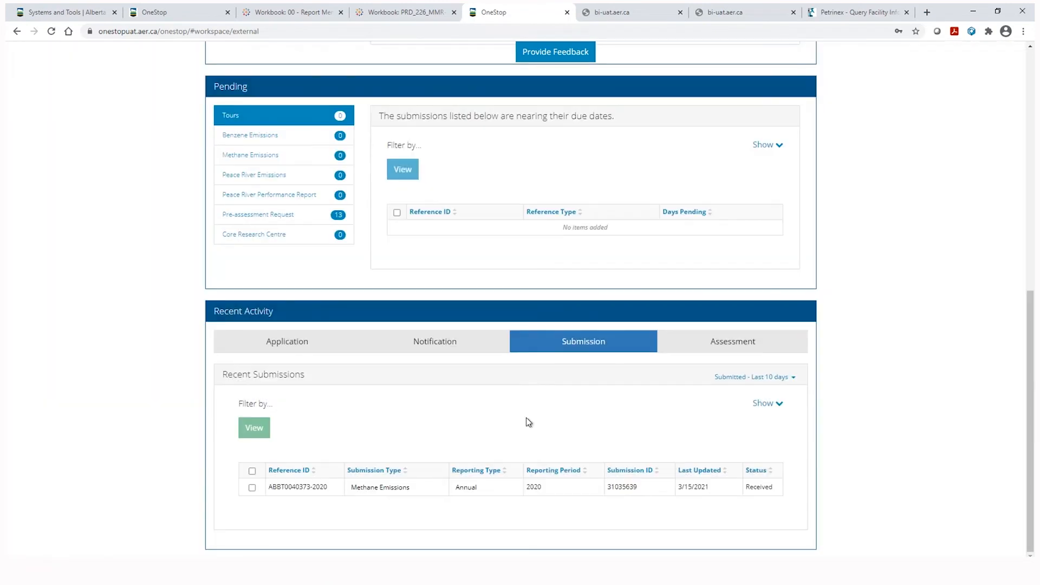
click(252, 488)
click(242, 429)
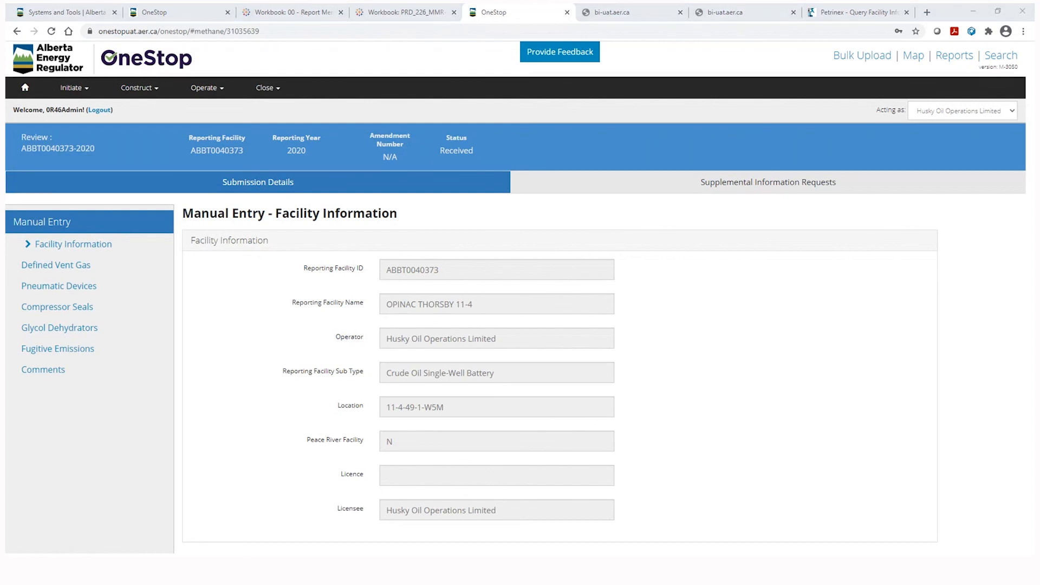
click(759, 184)
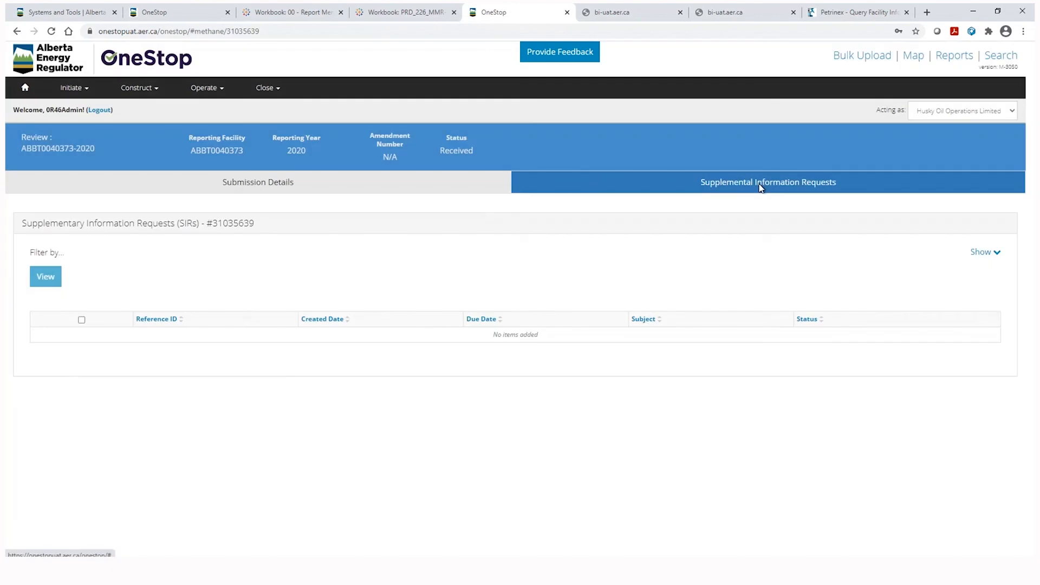